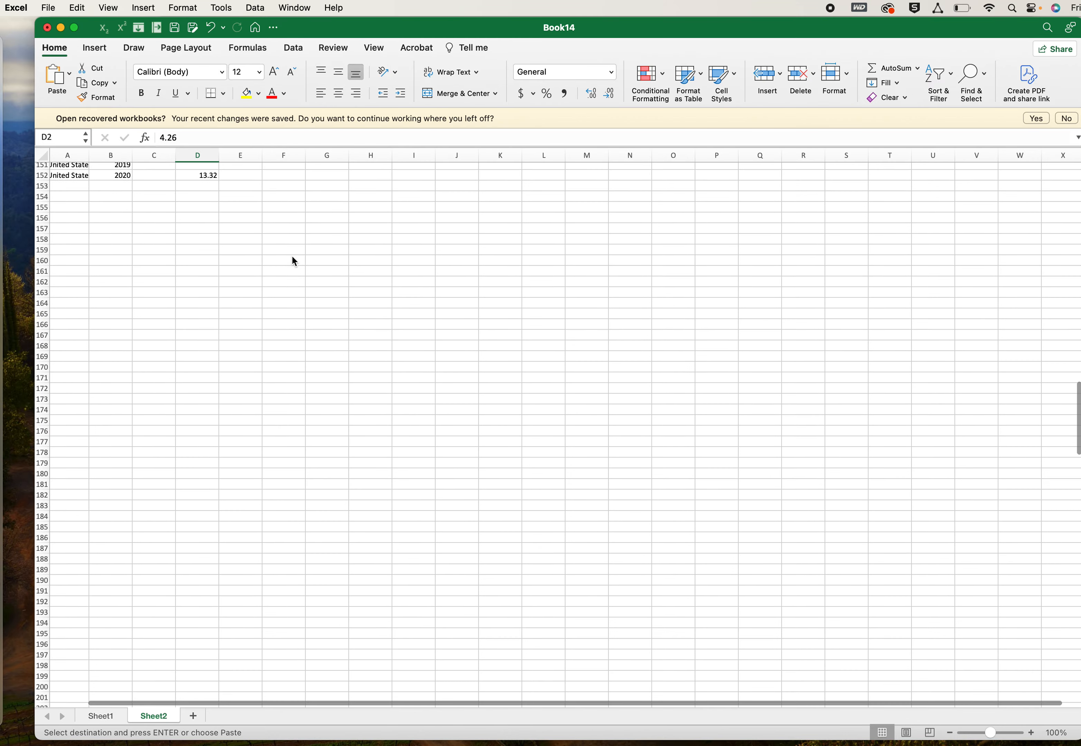
Step: Extend the Ay and Lit selection on Sheet2 down to row 152 and copy it
scroll(292, 255, up, 8)
shift+click(233, 298)
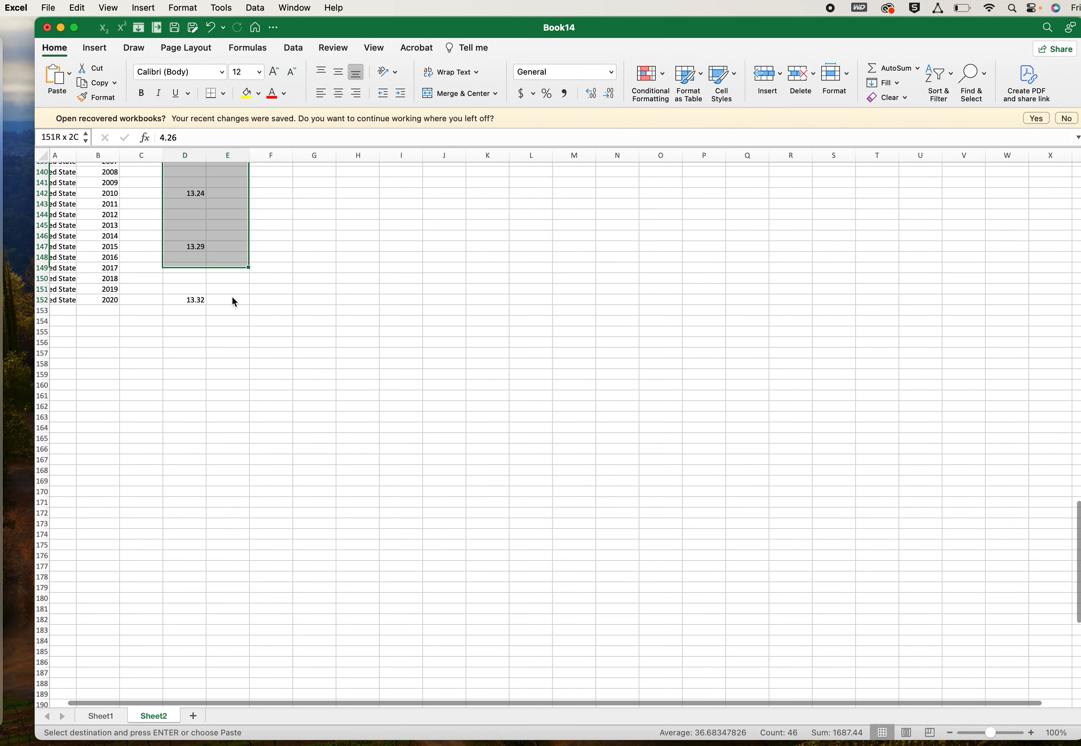
key(super+c)
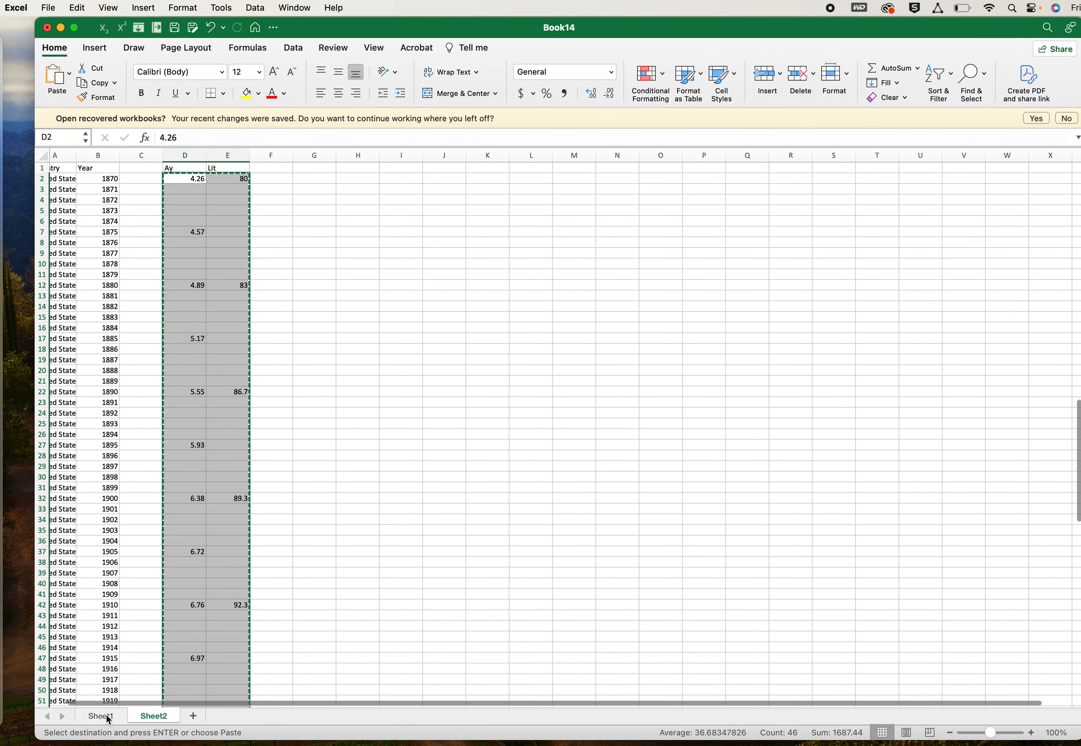
Step: Paste the copied data into the Sheet1 line chart as a new series in columns, with X values in the first column
click(104, 721)
click(716, 410)
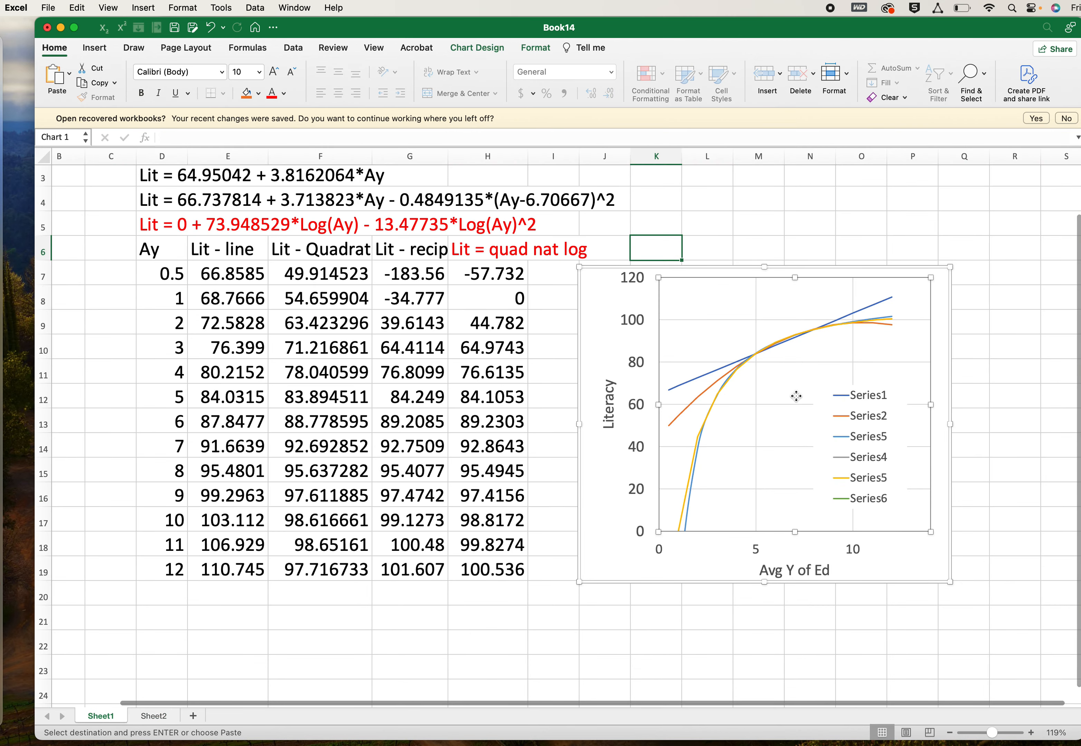
click(77, 8)
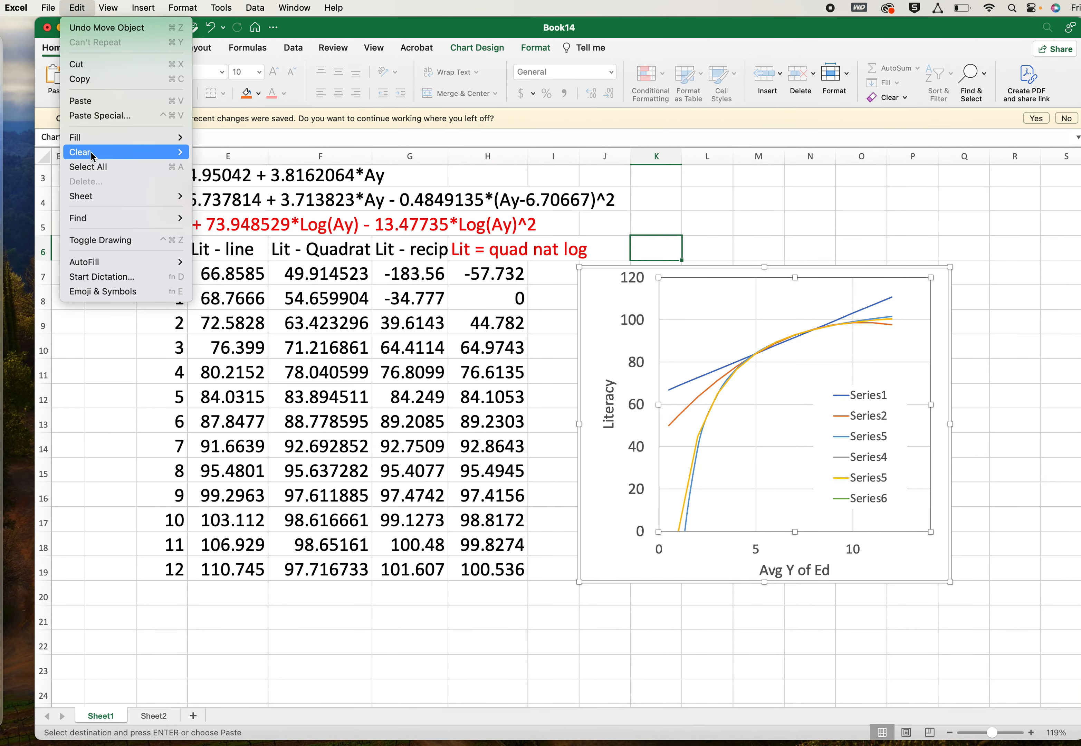
click(101, 116)
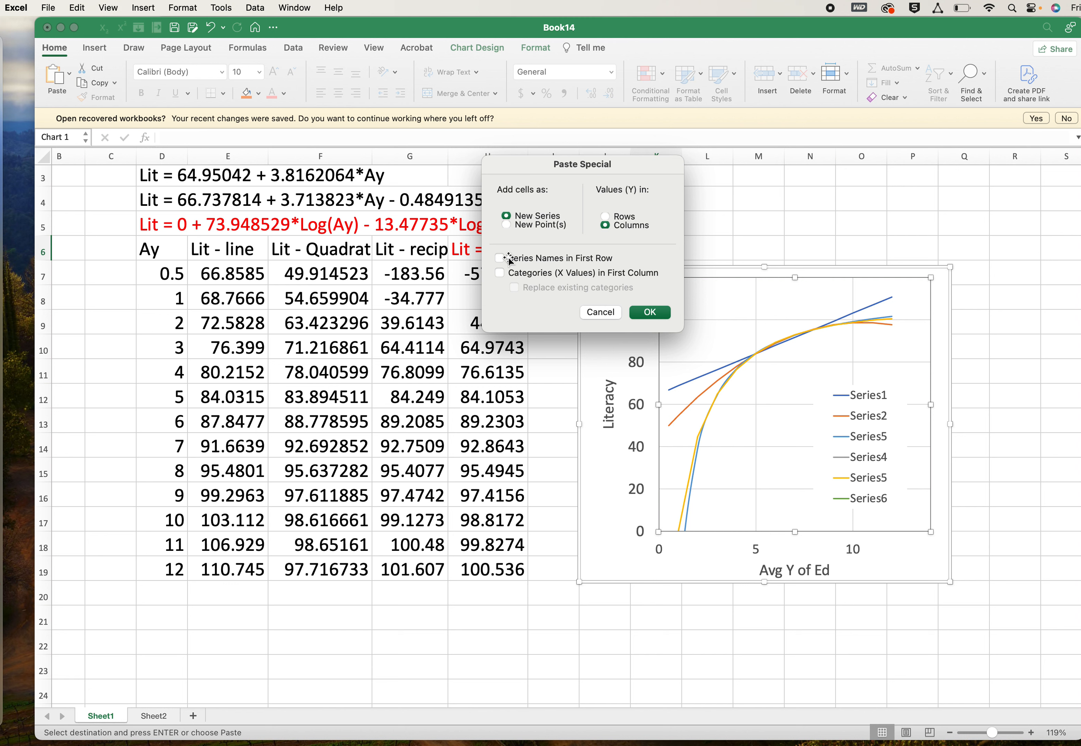
click(500, 273)
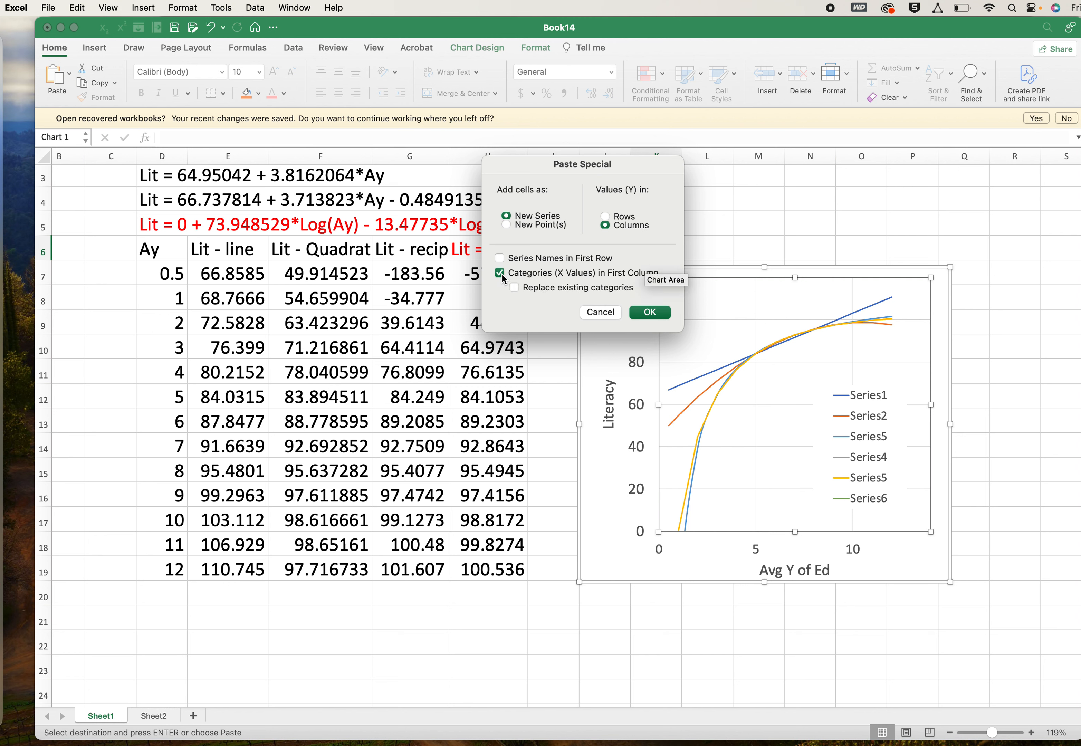
click(650, 313)
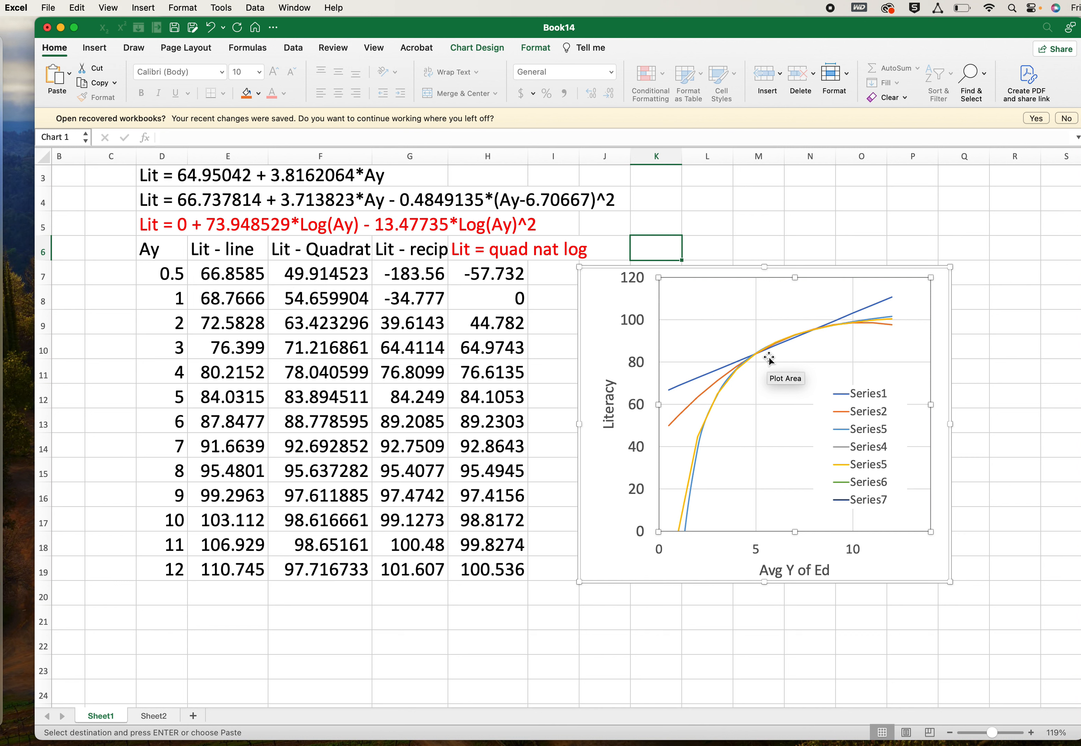
Step: Insert a markers-only scatter chart from the selected Ay and Lit data on Sheet2
click(159, 717)
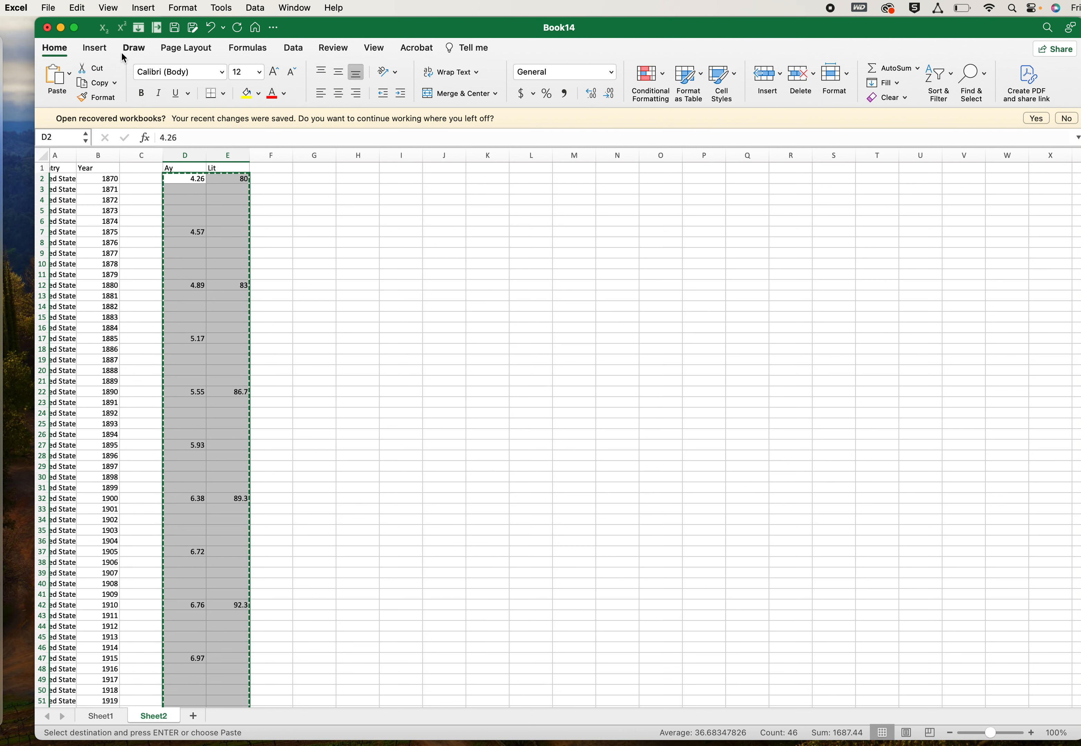
click(96, 49)
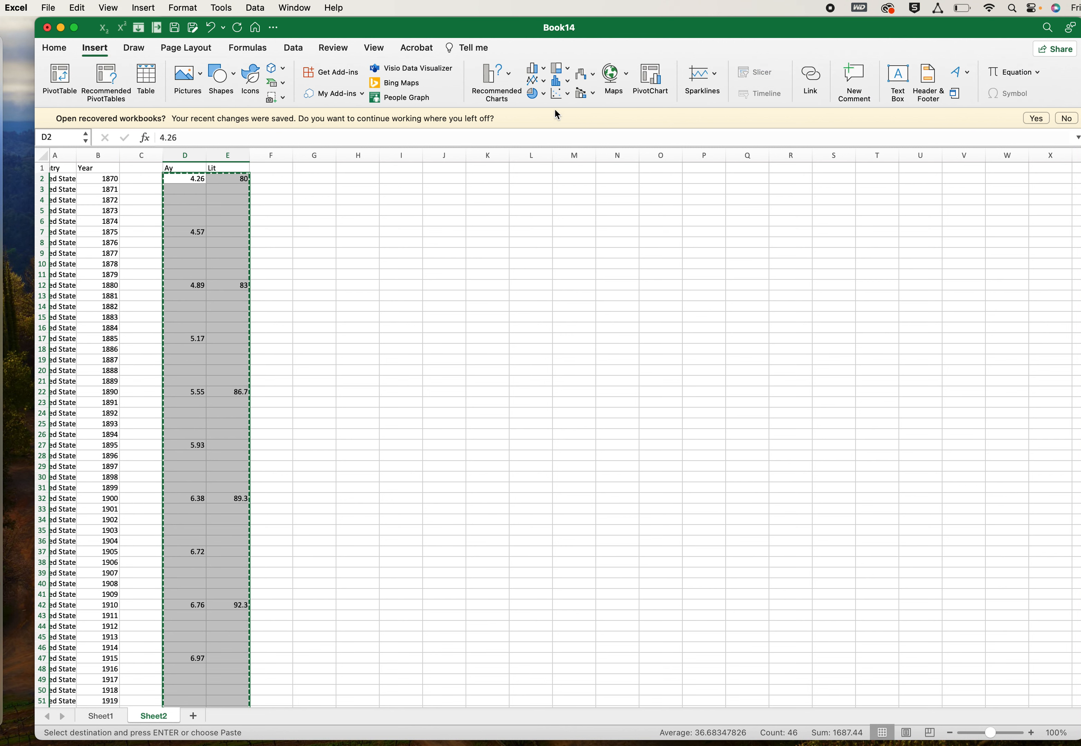
click(559, 94)
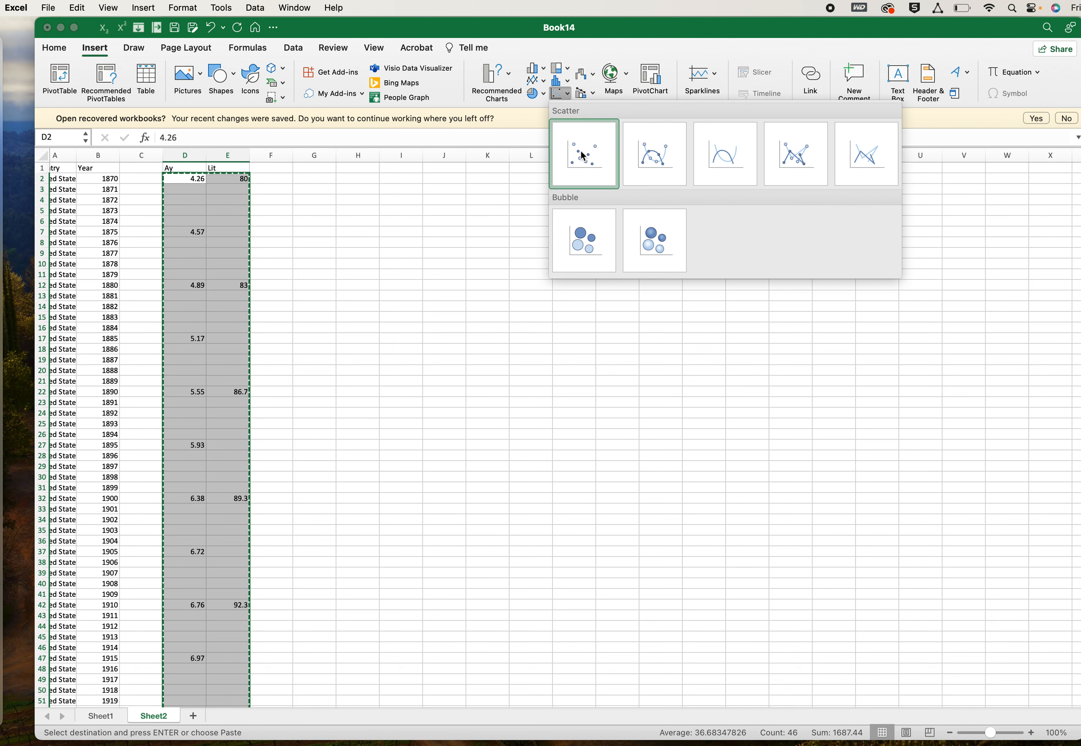
click(583, 156)
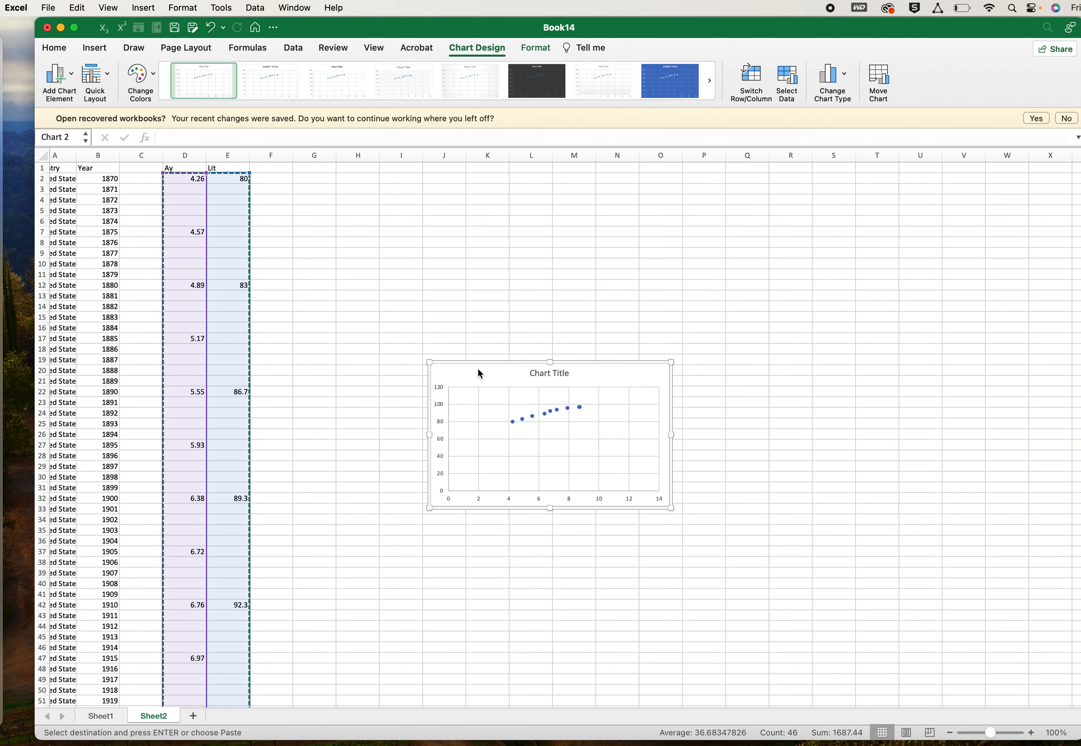
Step: Place an enlarged copy of the scatter chart at K5 on Sheet1 and move the old line chart below the data table
click(104, 716)
click(669, 227)
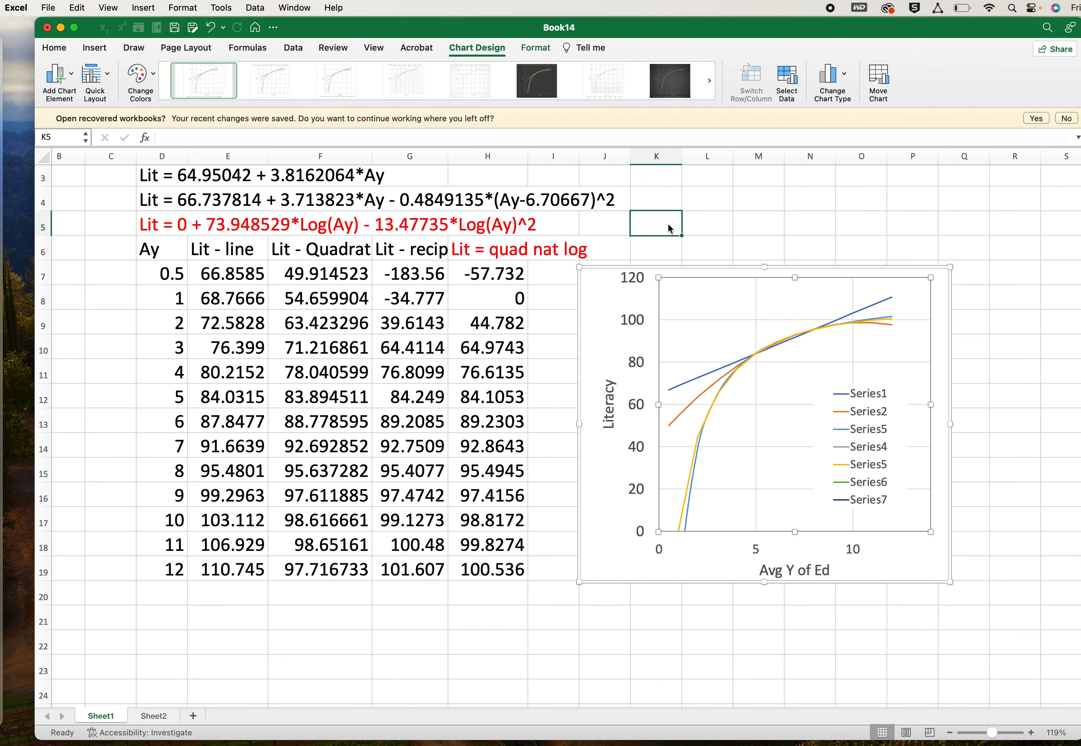
key(super+v)
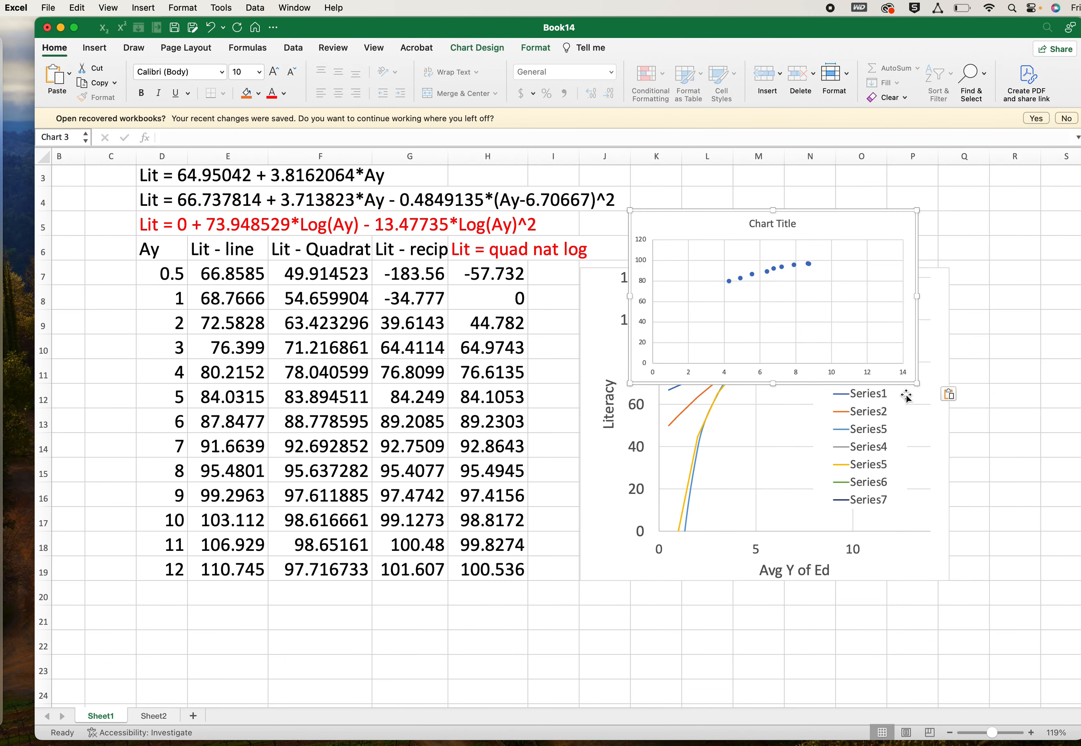
drag(918, 384, 1022, 561)
click(603, 320)
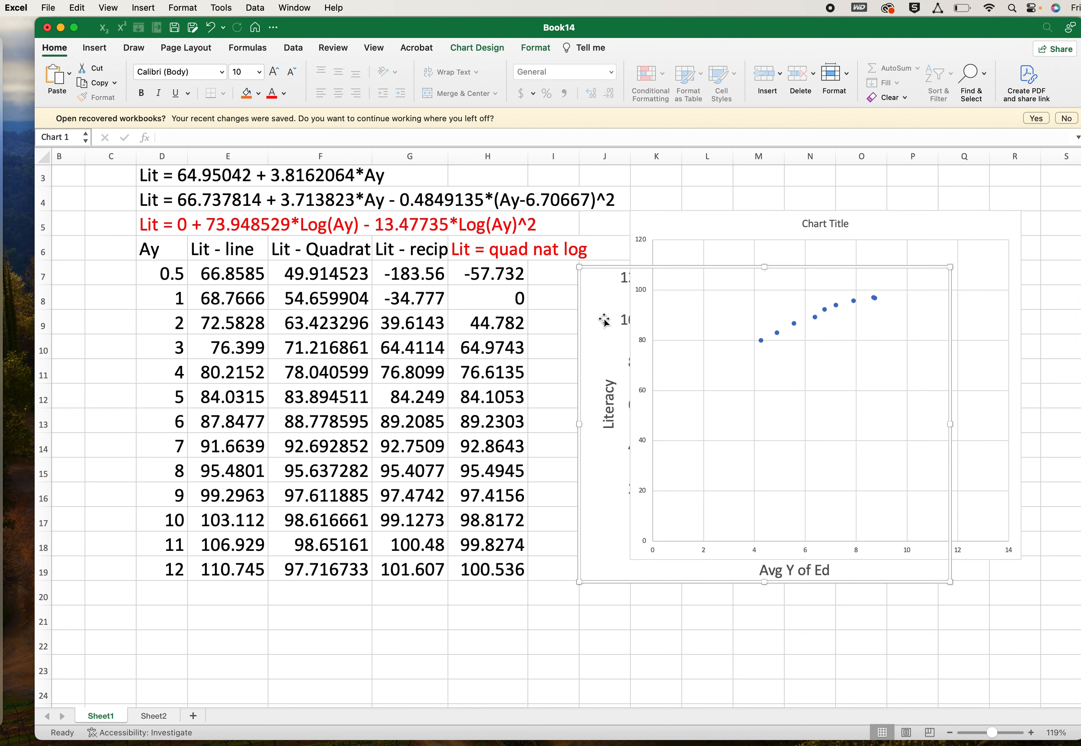
drag(598, 289, 296, 643)
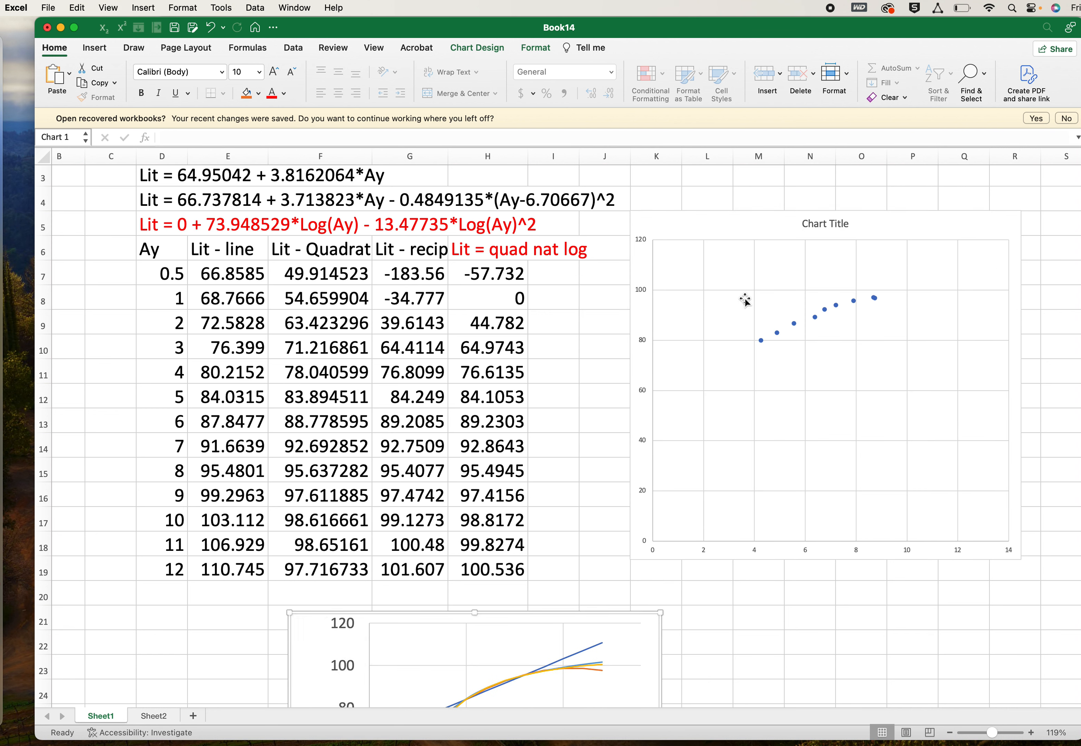
Step: Delete the scatter chart's title and add primary horizontal and primary vertical axis titles
click(829, 229)
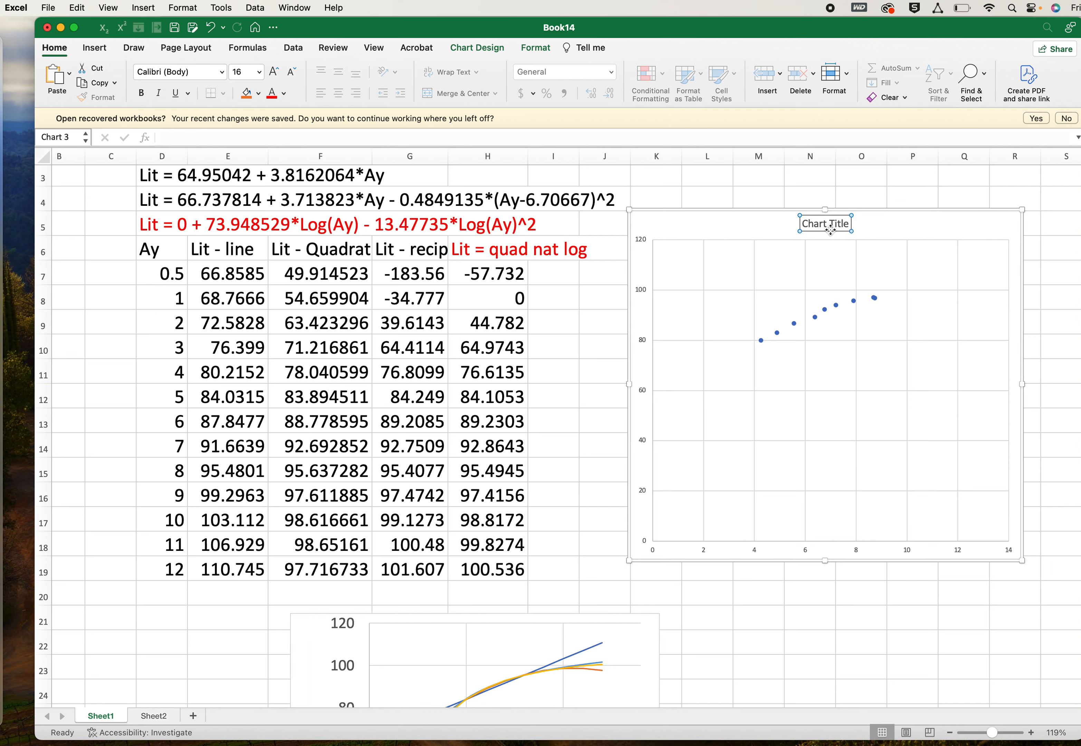
key(Delete)
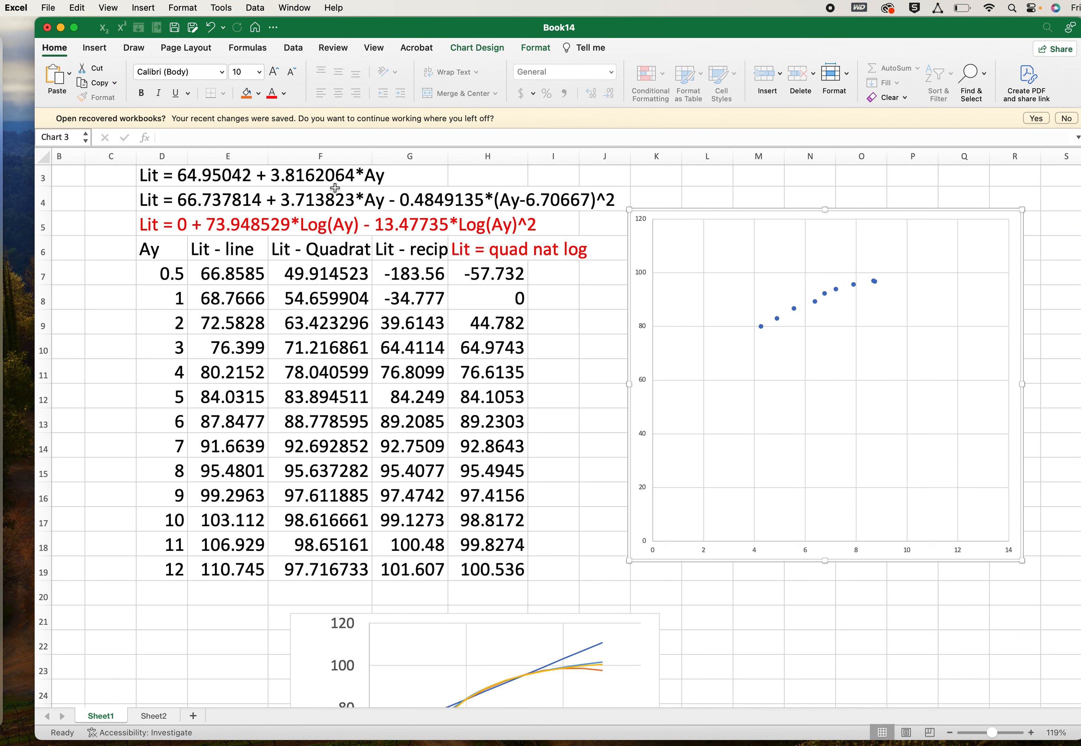
click(477, 48)
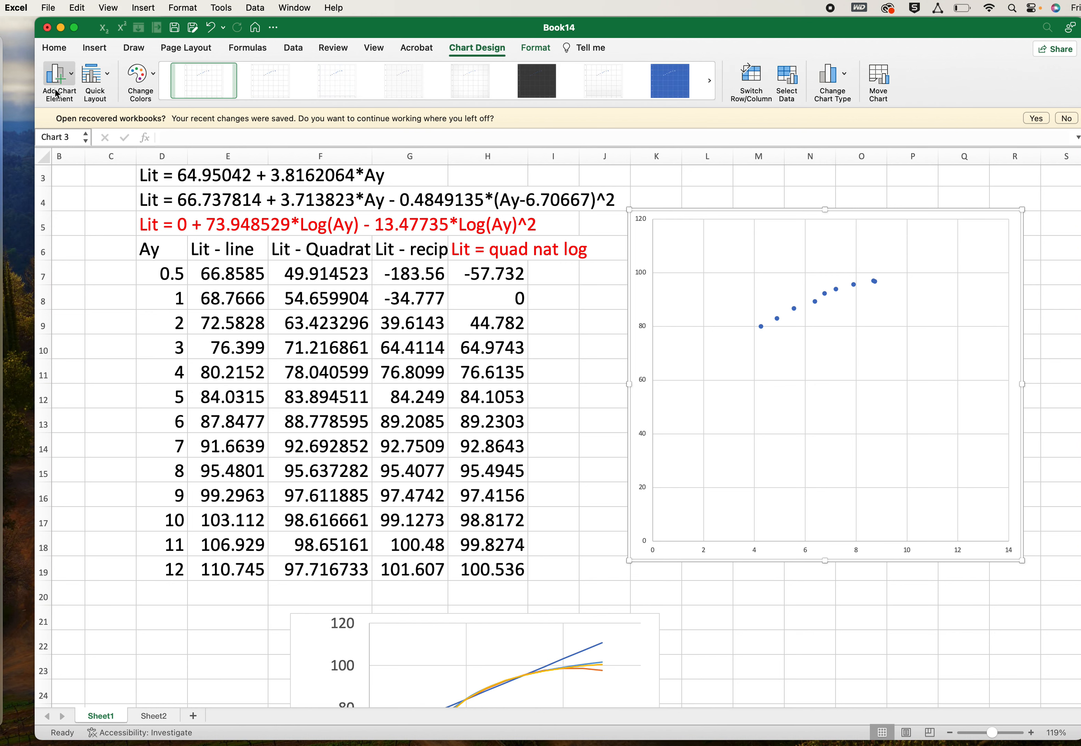
click(71, 87)
mouse_move(118, 112)
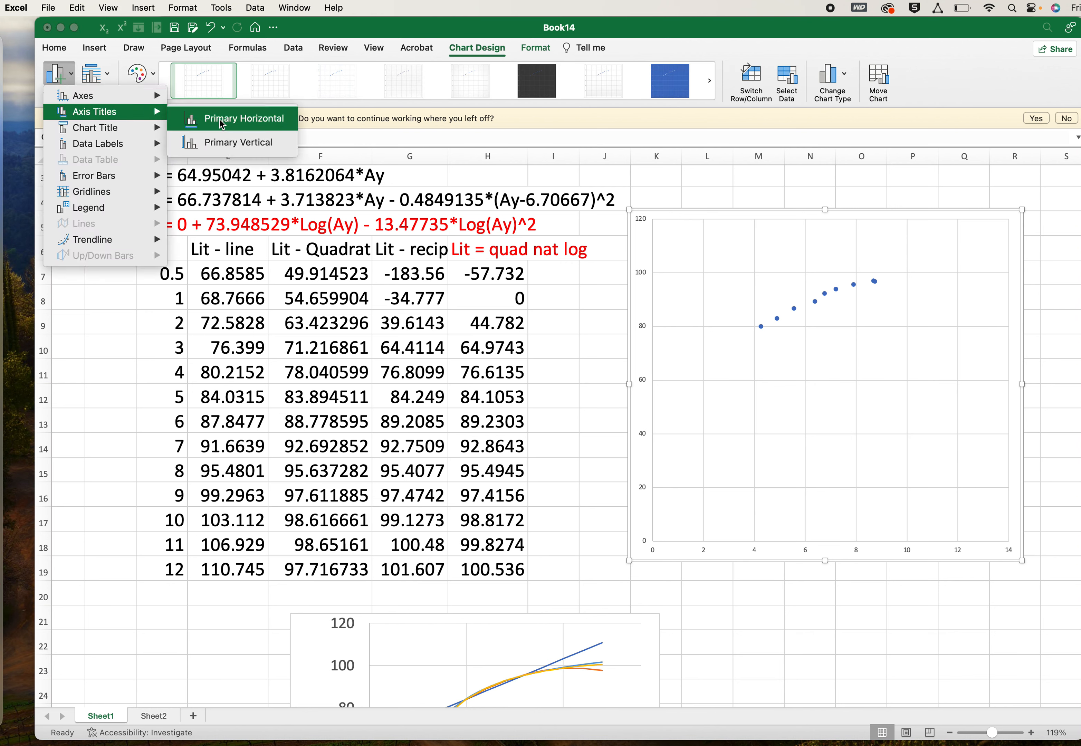
click(74, 80)
click(60, 79)
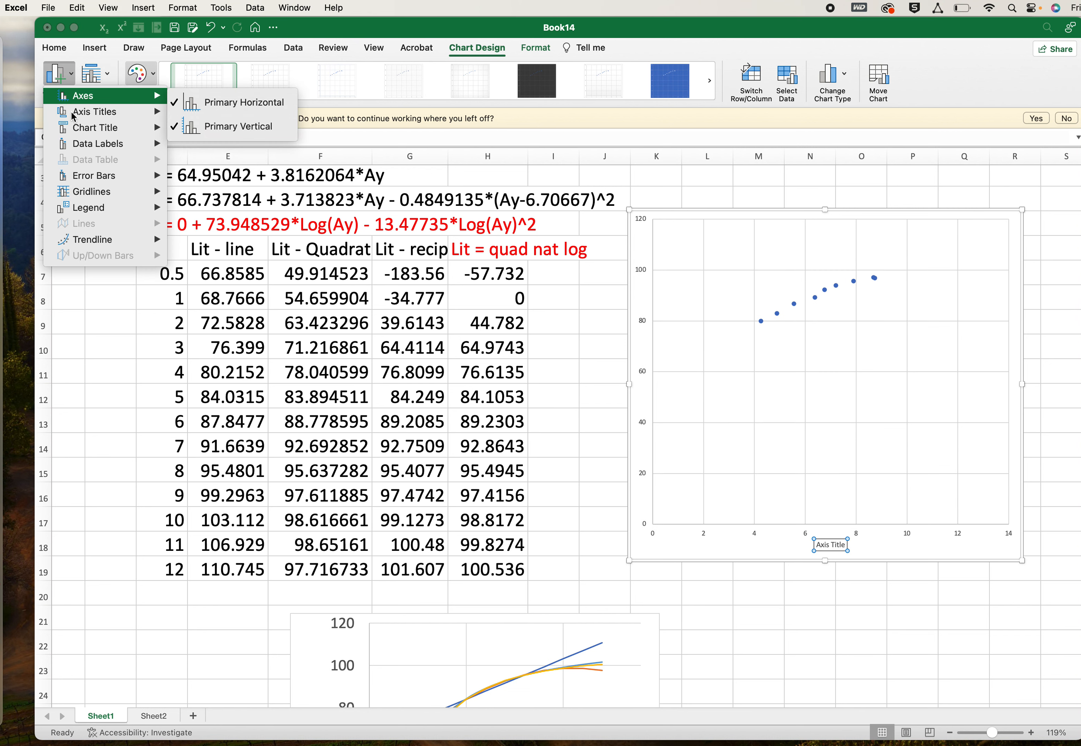
mouse_move(113, 111)
click(231, 143)
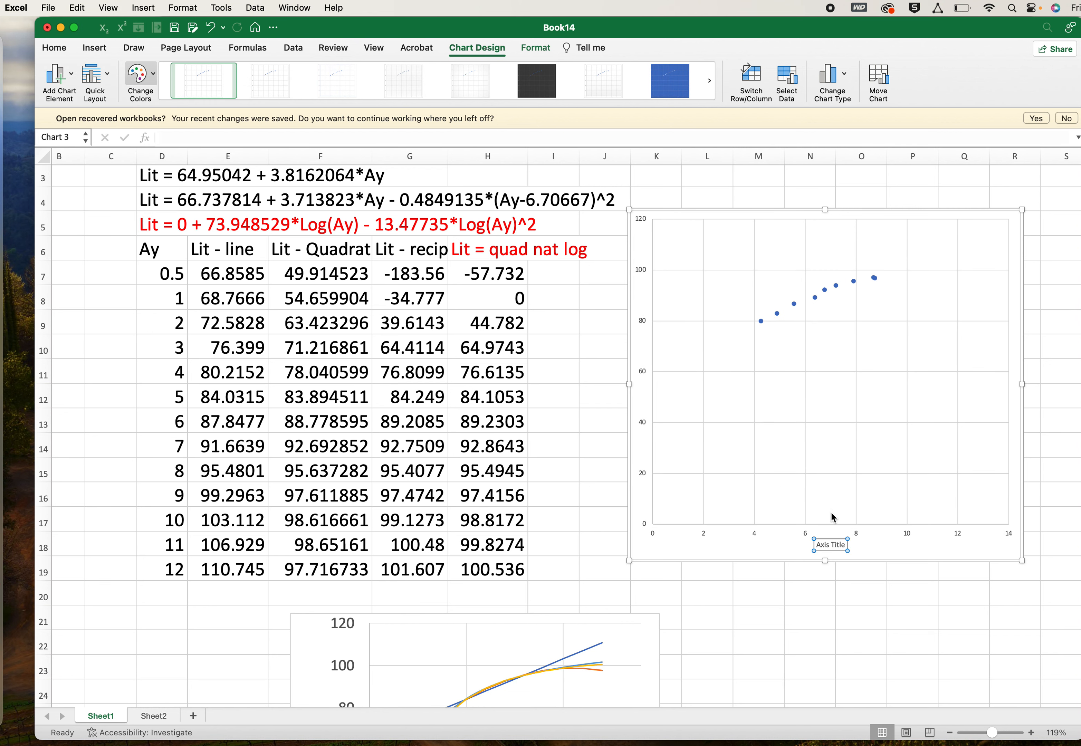
Step: Name the scatter chart's horizontal axis "Avg Y of Ed" and its vertical axis "Literacy"
triple_click(840, 546)
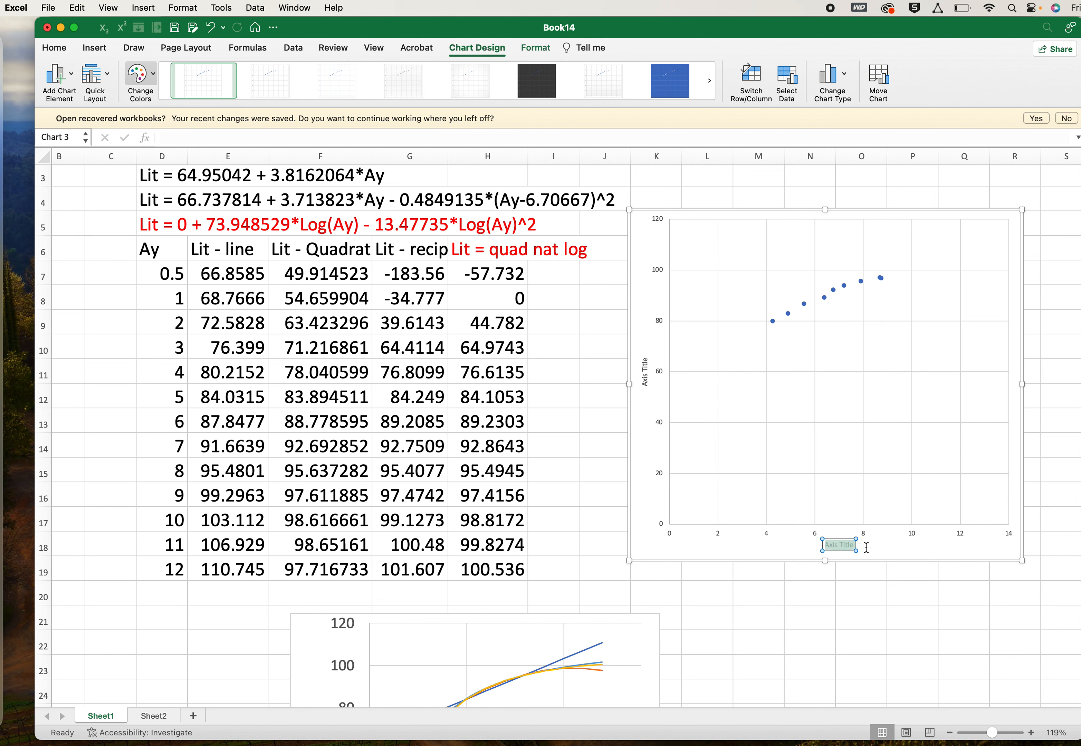
text(Avg Y of Ed)
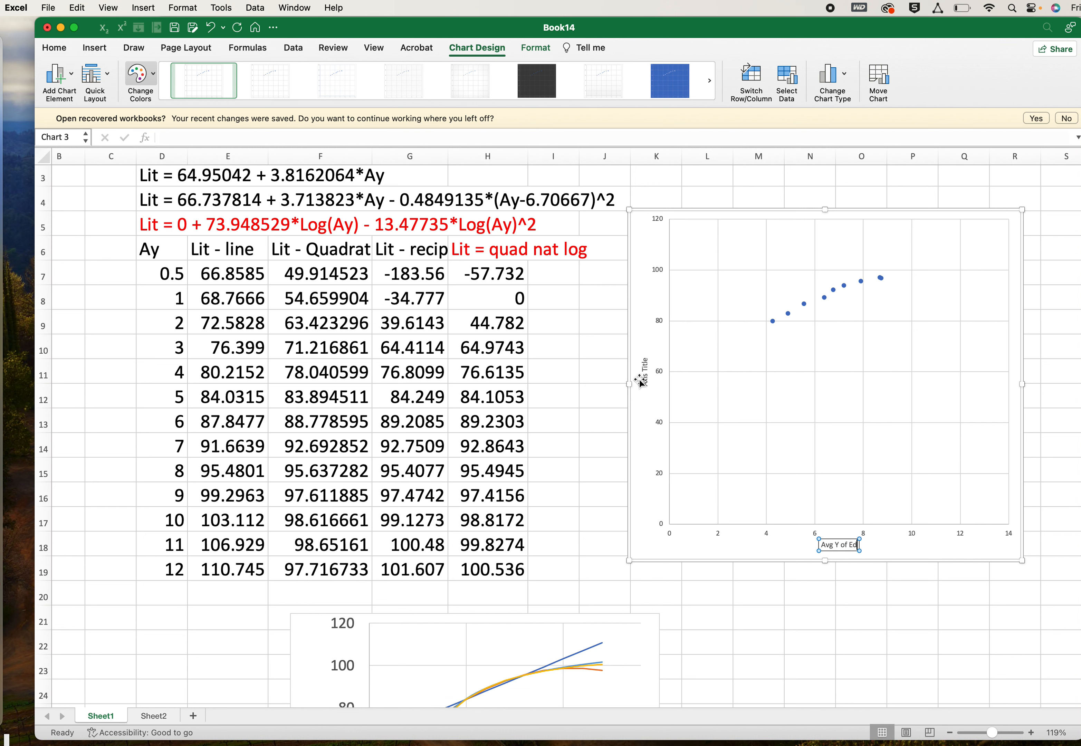
click(643, 384)
drag(645, 383, 645, 351)
text(Literacy)
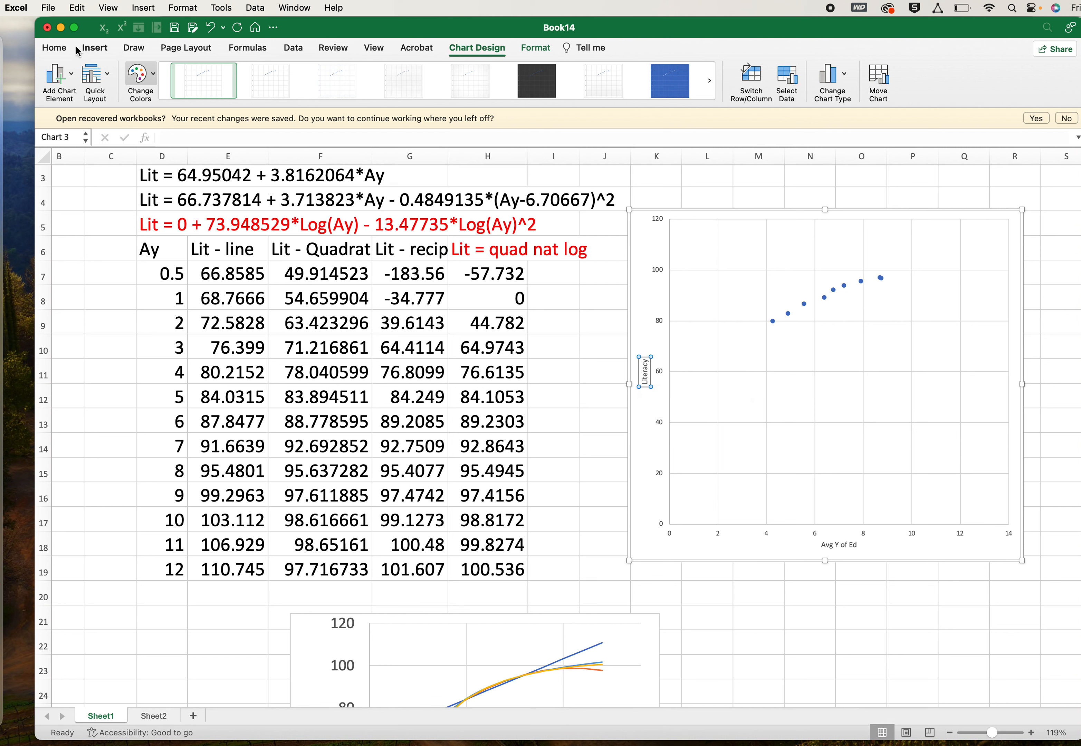
Step: Set the font size of both scatter chart axis titles to 20
click(61, 49)
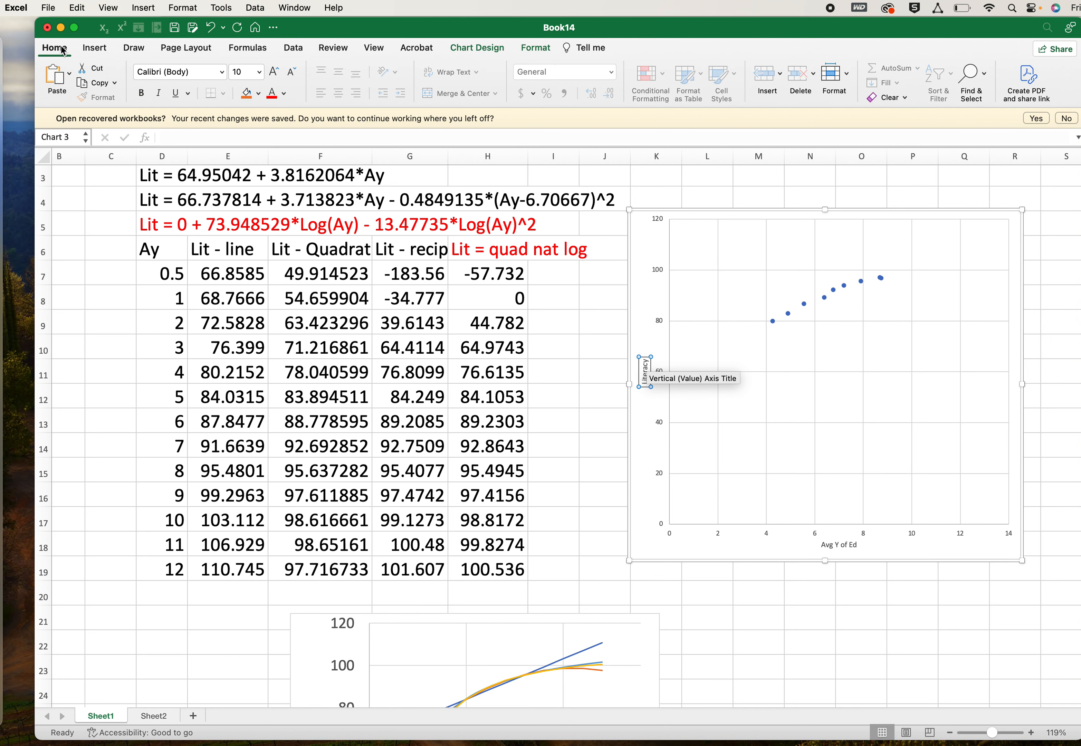
click(259, 71)
click(249, 210)
click(843, 545)
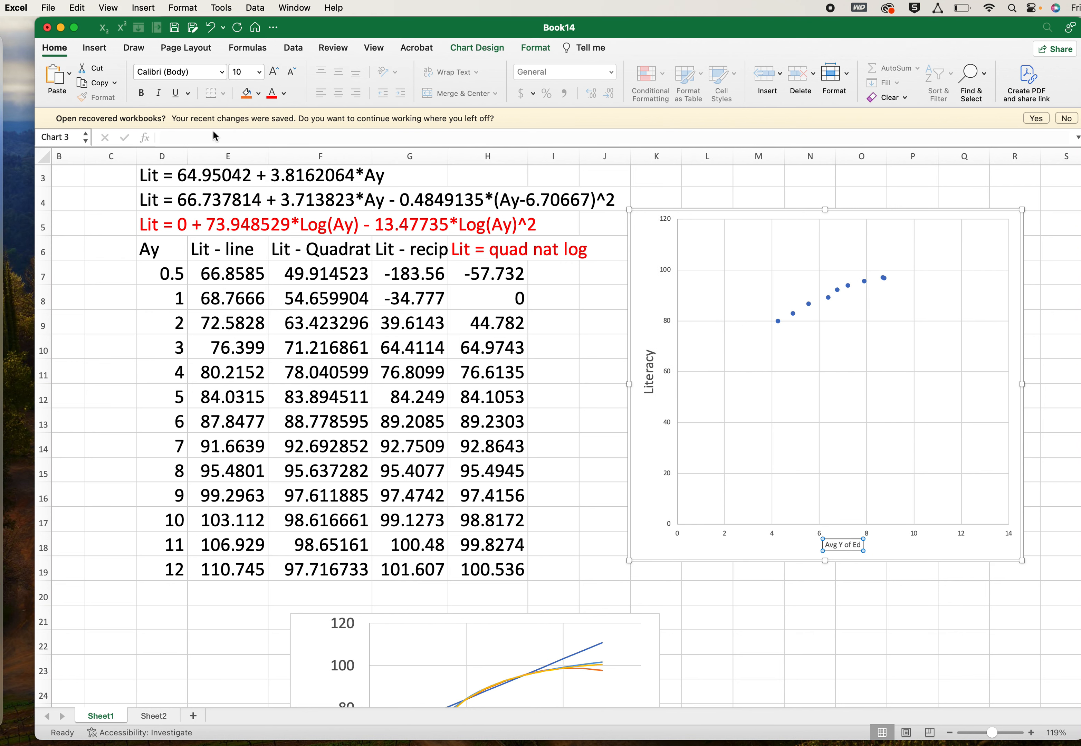
click(259, 71)
click(249, 210)
Step: Set the font size of the number labels on the scatter chart's vertical and horizontal axes to 16
click(668, 314)
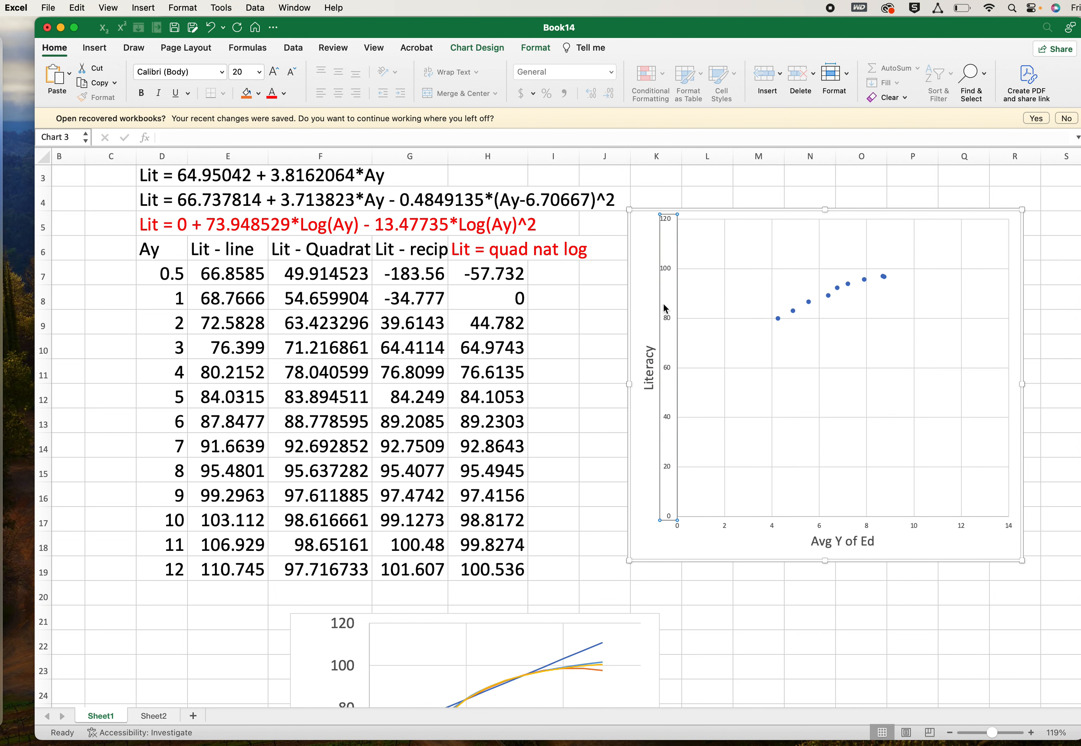
click(259, 72)
click(249, 181)
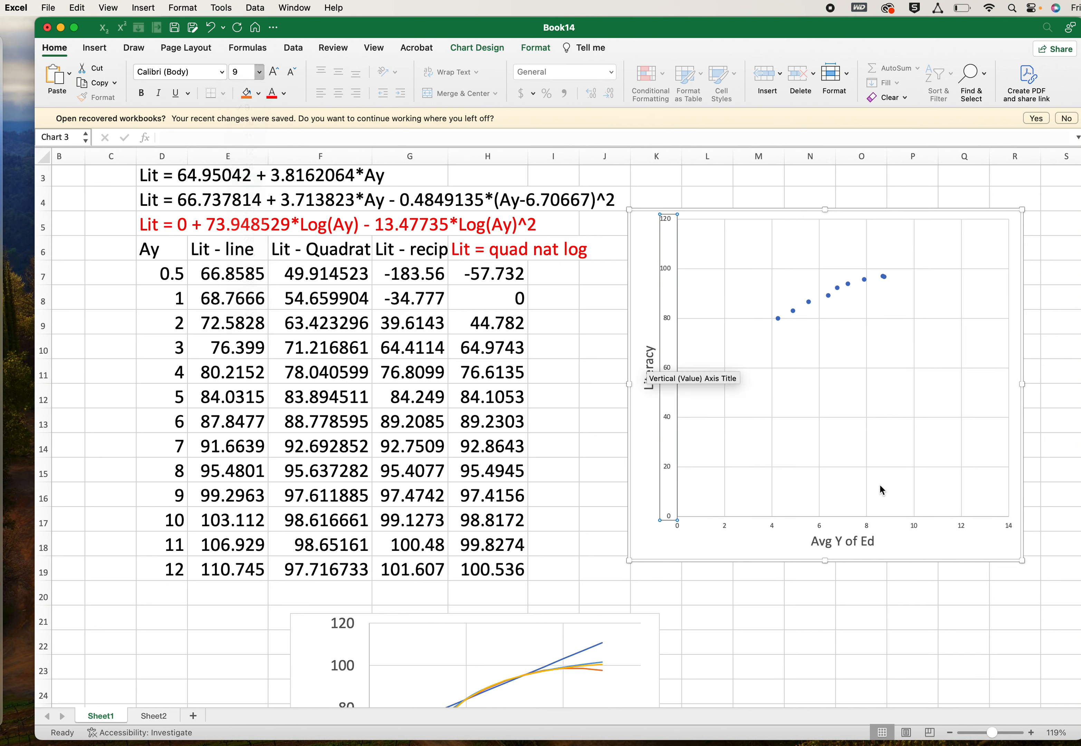
click(824, 530)
click(259, 71)
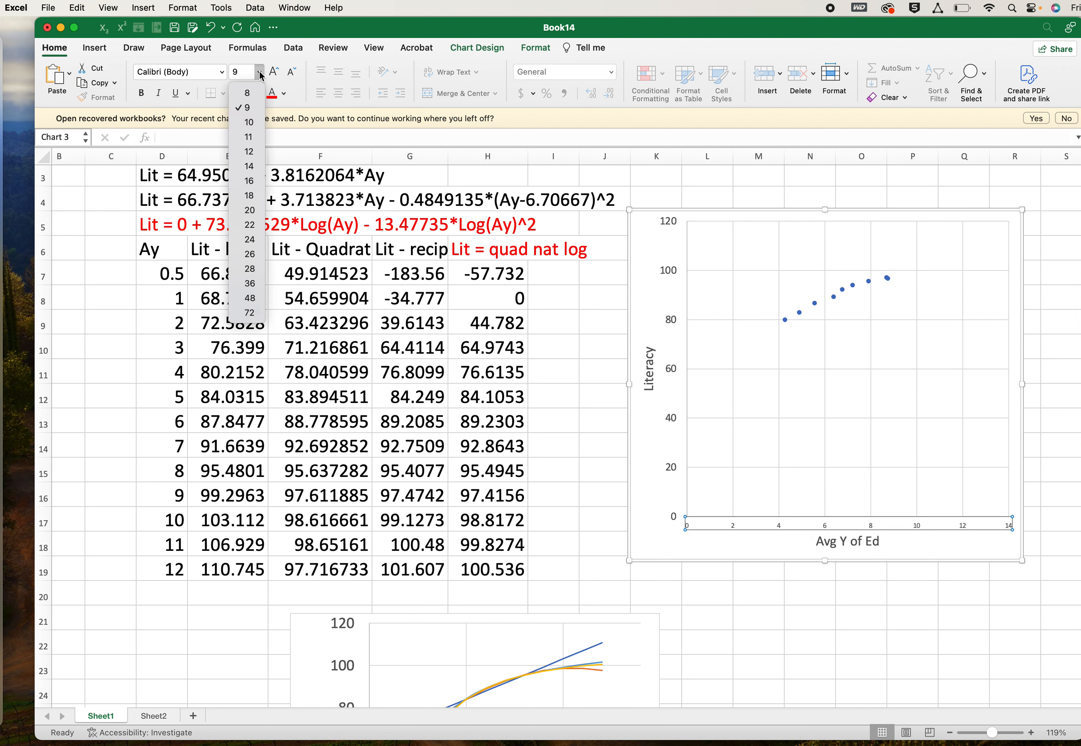
click(250, 169)
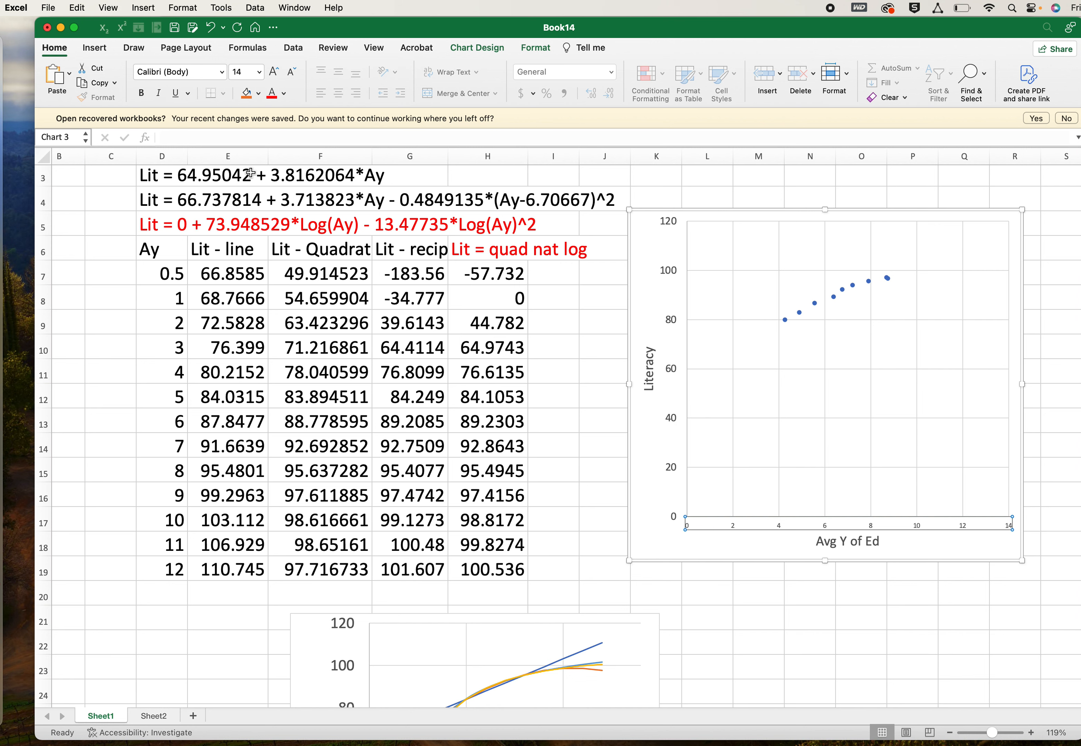
click(259, 72)
click(255, 184)
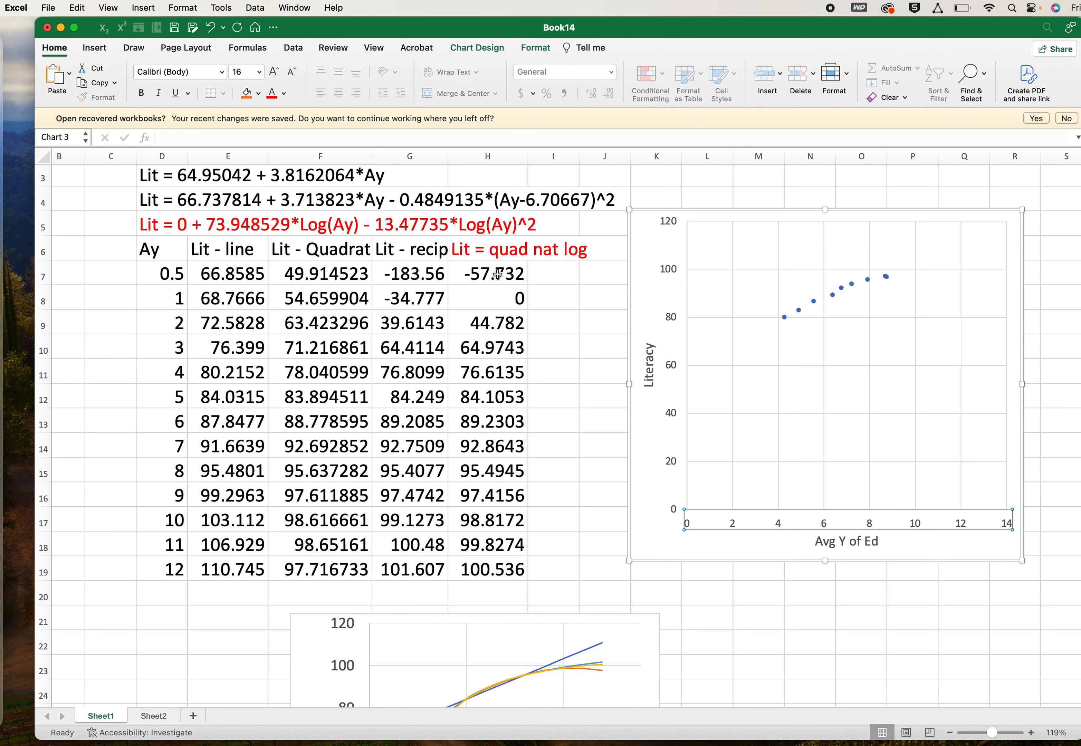
Step: Copy the Ay values in D7:D19 together with the quad nat log values in H7:H19
drag(498, 274, 499, 570)
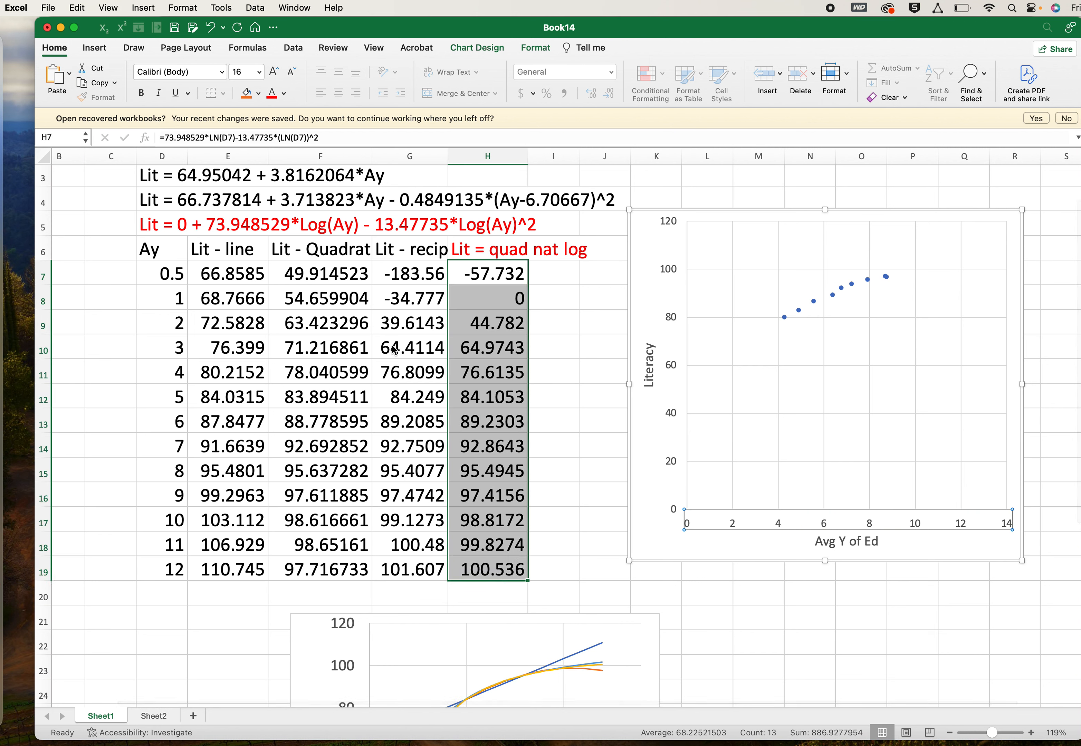
drag(162, 276, 164, 573)
key(super+c)
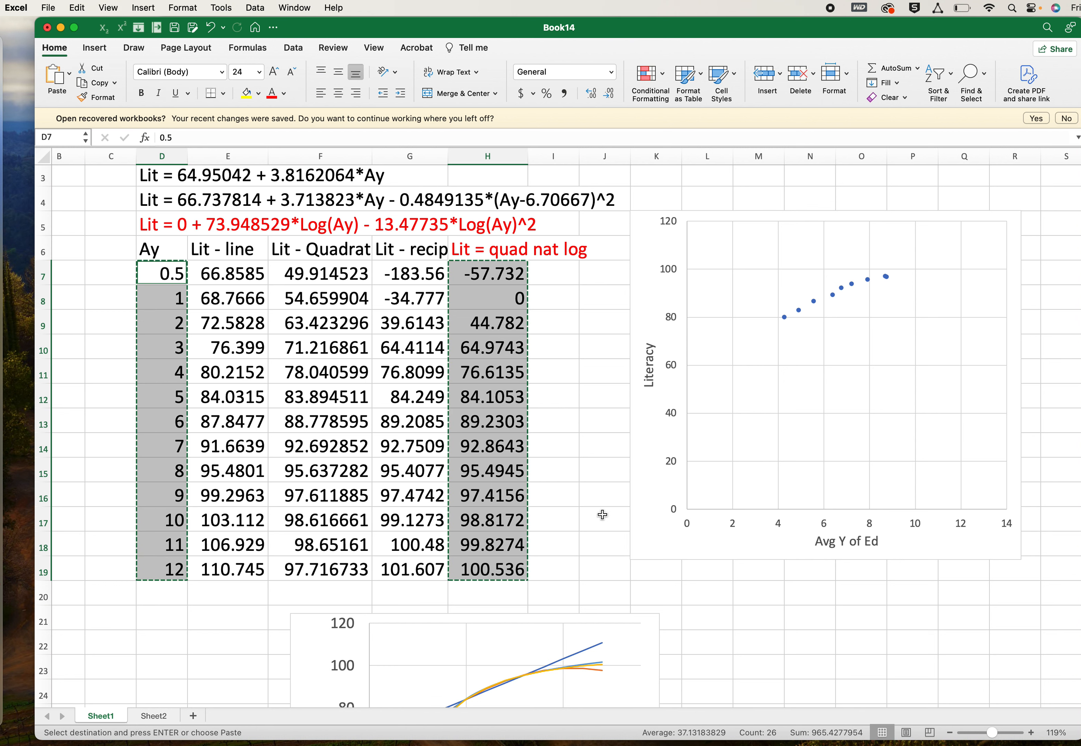
Step: Paste the copied Ay and quad nat log values into the scatter chart as a new series, with X values in the first column
click(769, 426)
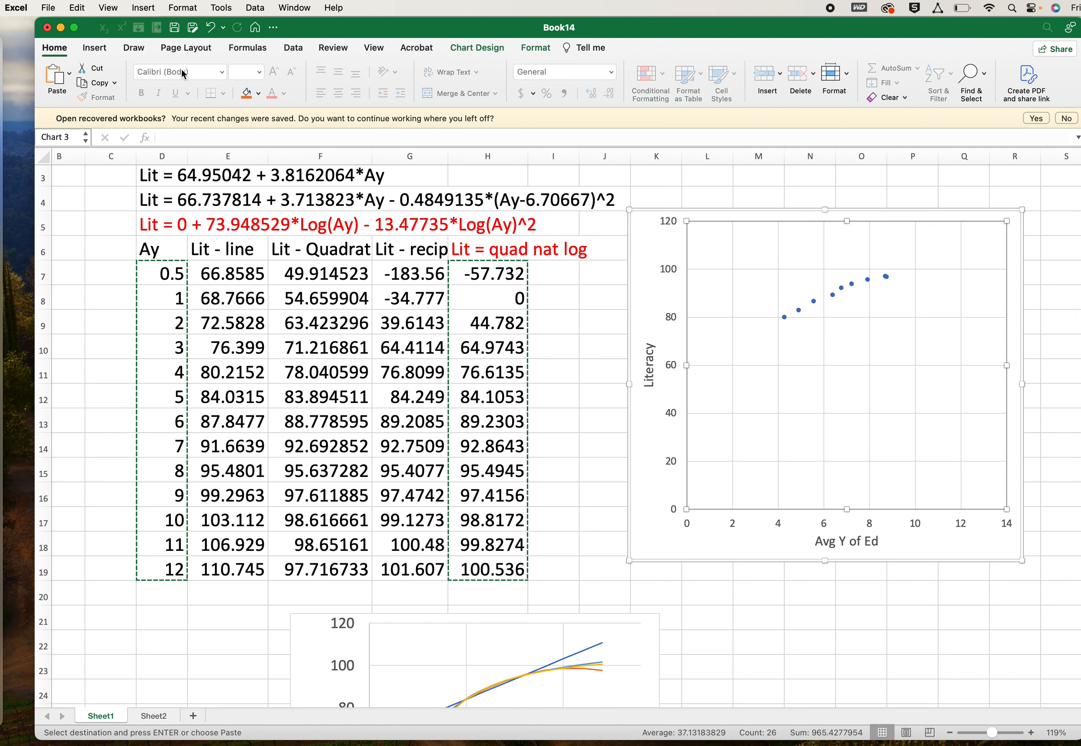
click(77, 5)
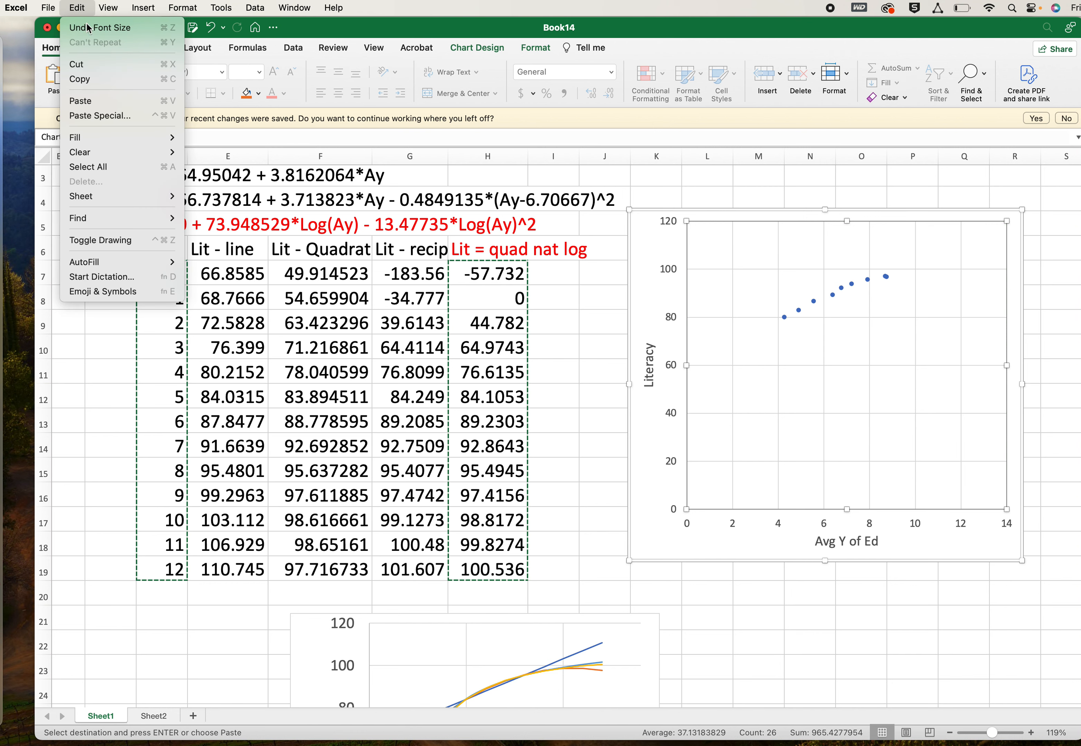
click(115, 116)
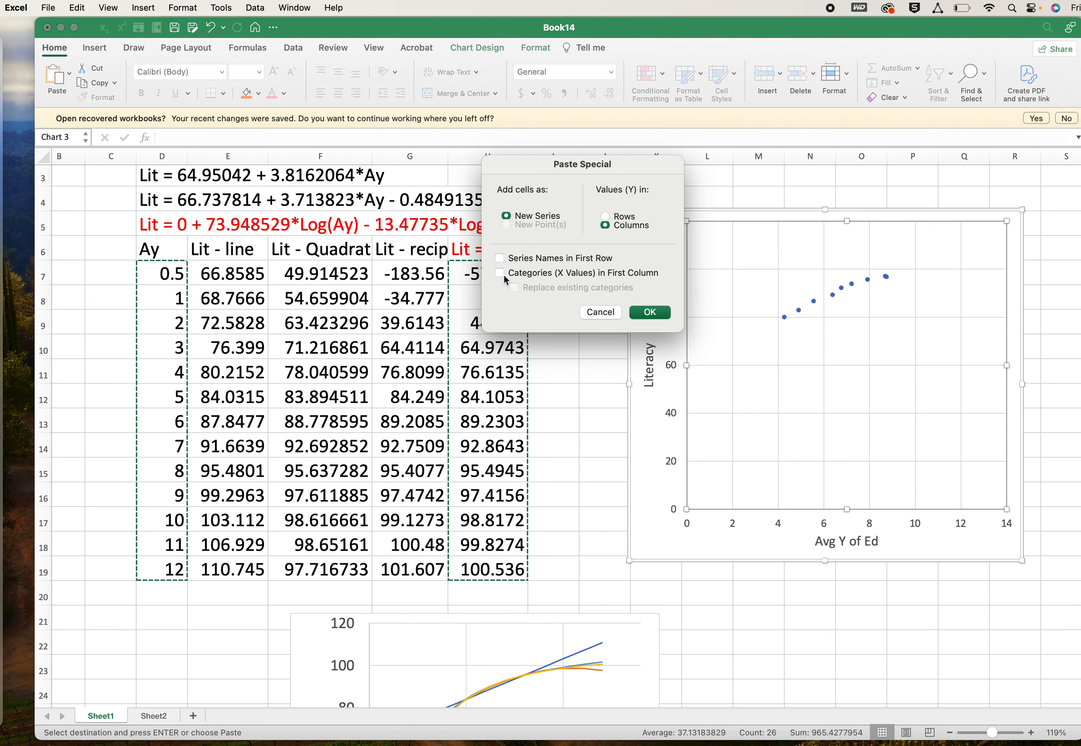
click(504, 279)
click(650, 312)
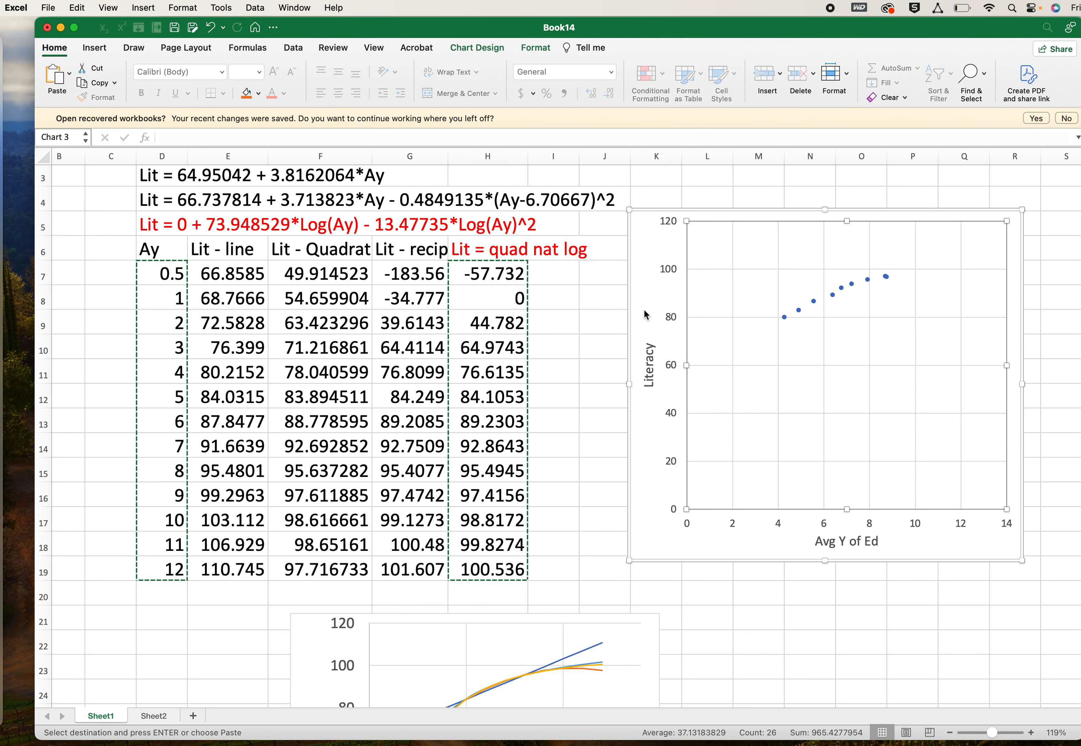
Step: Set the minimum bound of the scatter chart's vertical axis to 0
click(673, 352)
double_click(673, 352)
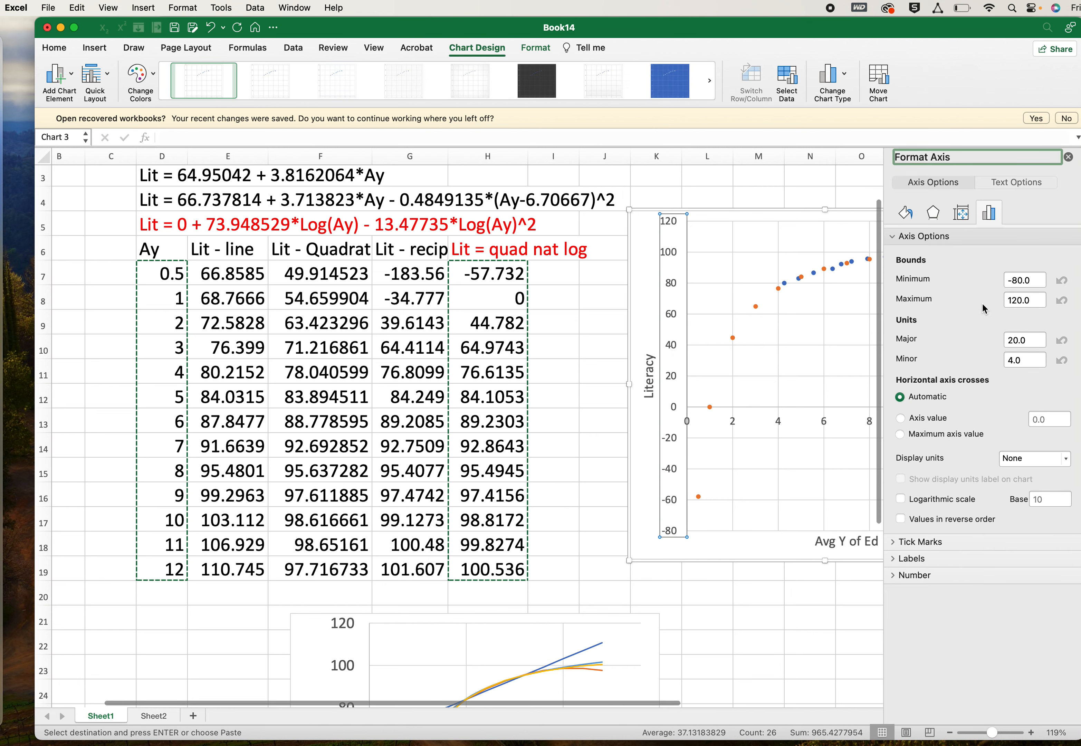
click(1031, 280)
text(0)
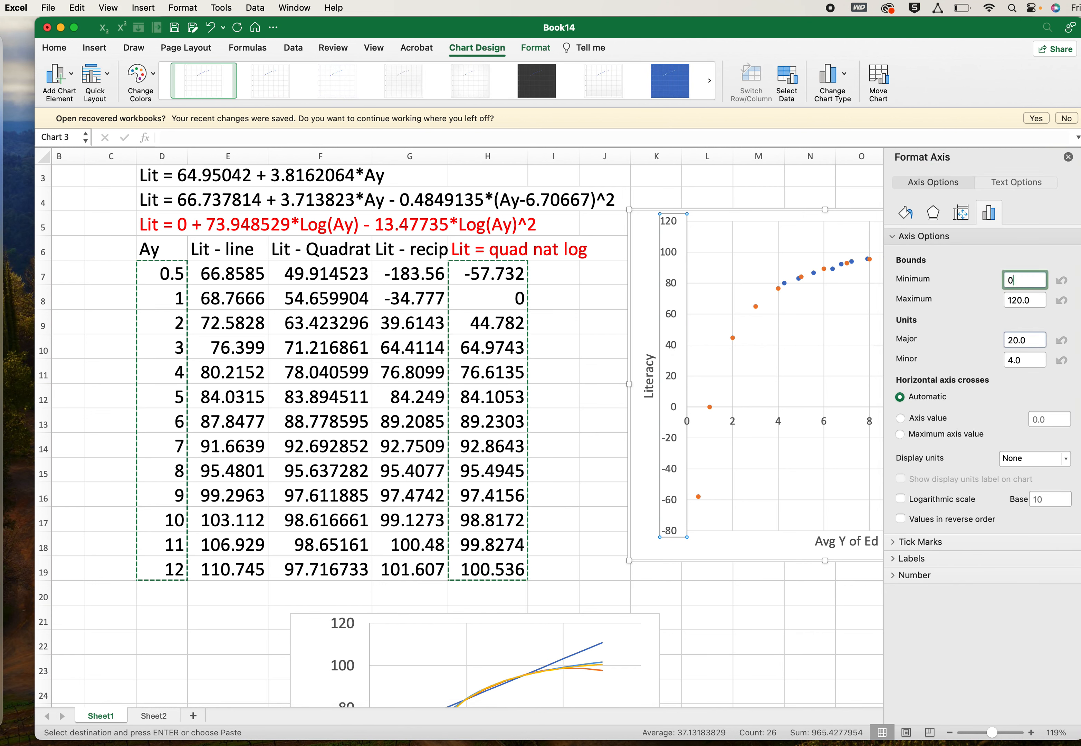
key(Return)
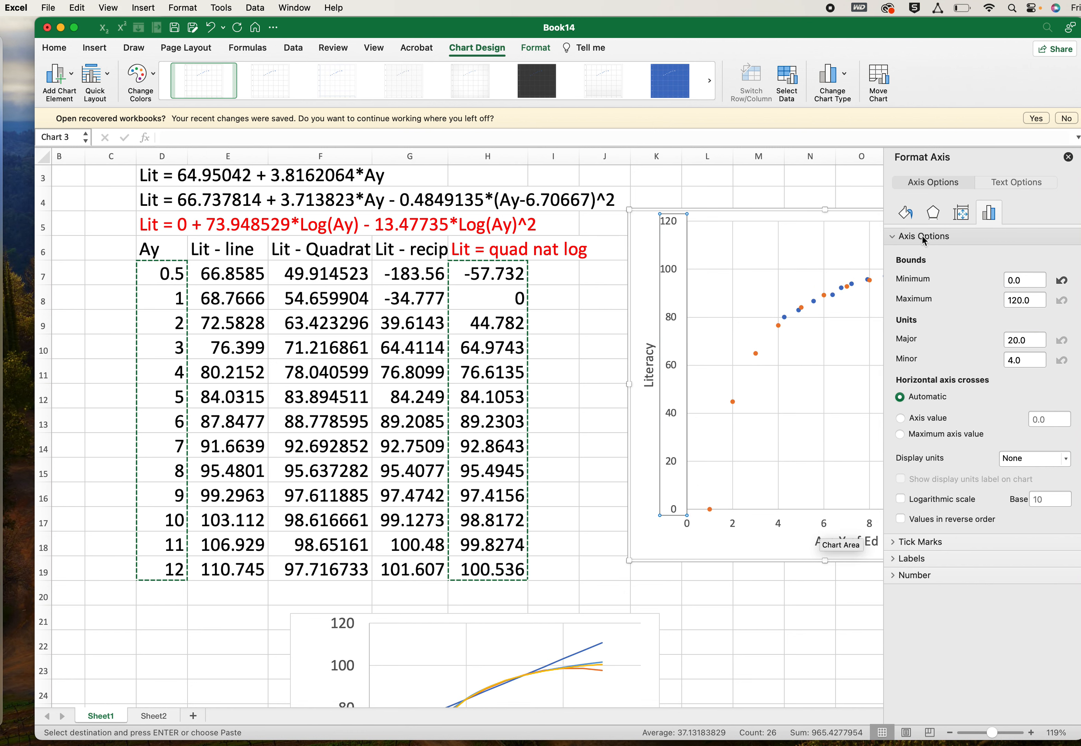
click(1068, 157)
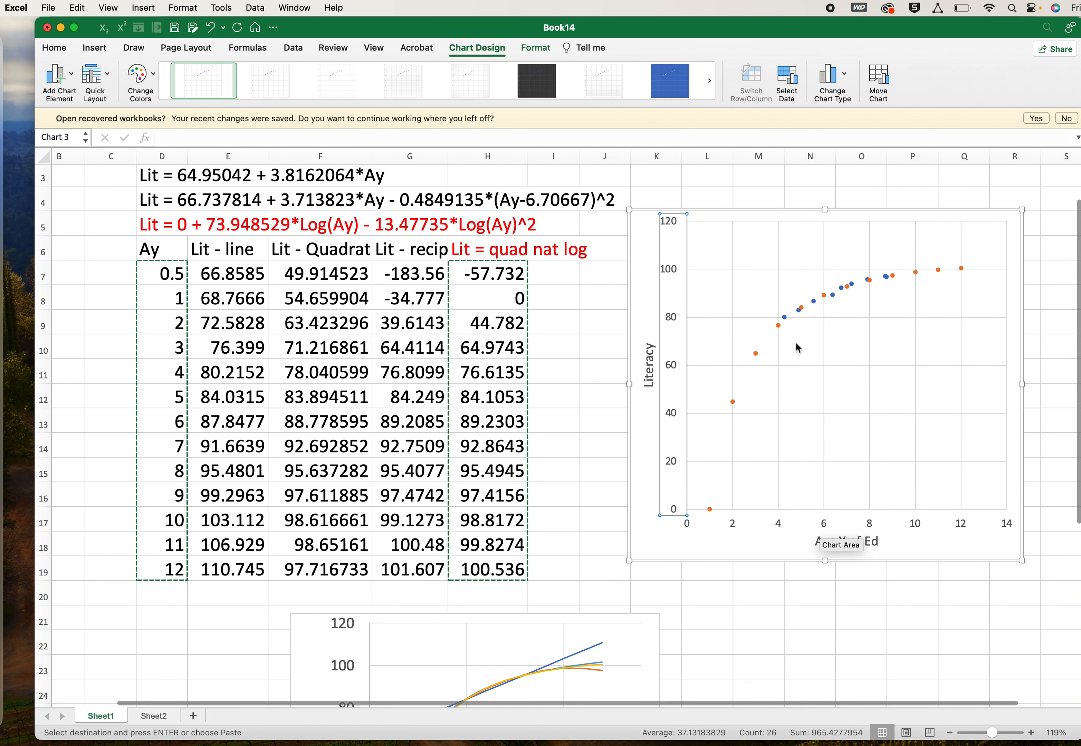
Step: Format the quad nat log series in the scatter chart as a solid line with markers set to None
double_click(757, 354)
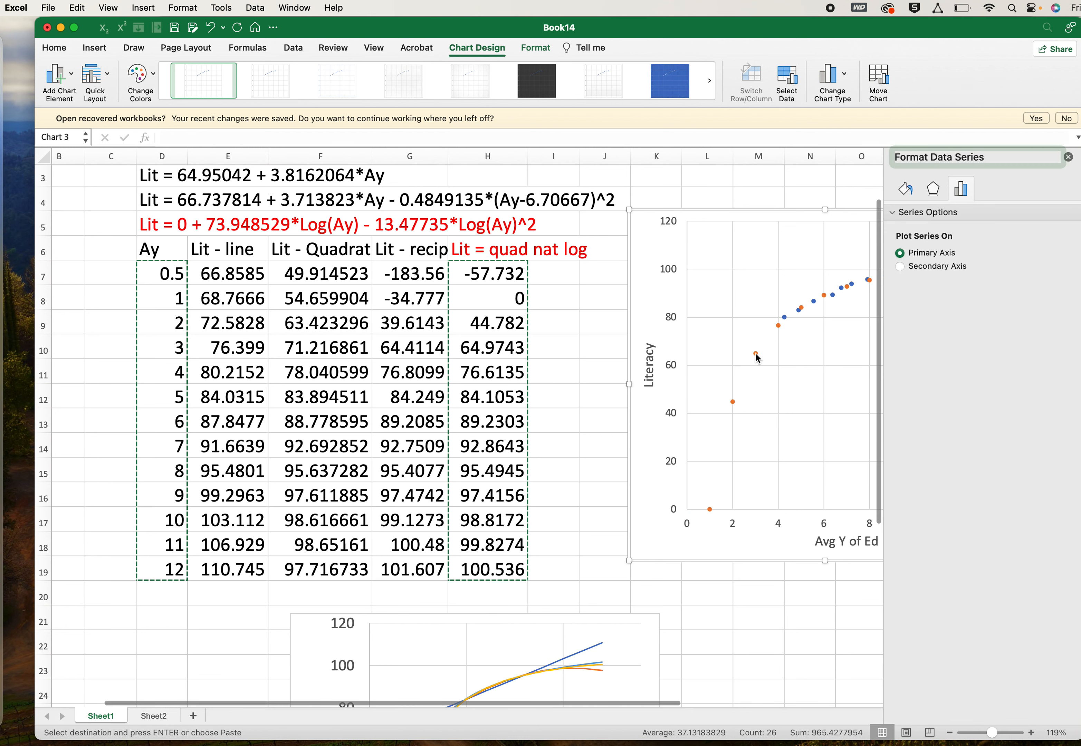
click(906, 190)
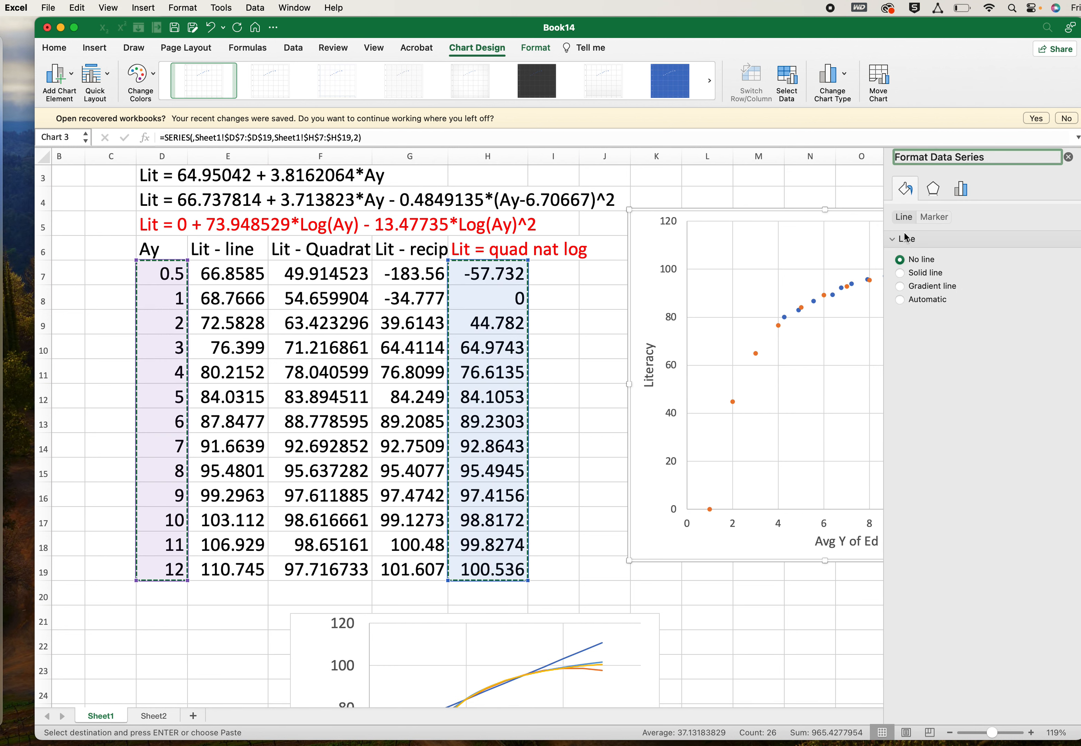
click(900, 273)
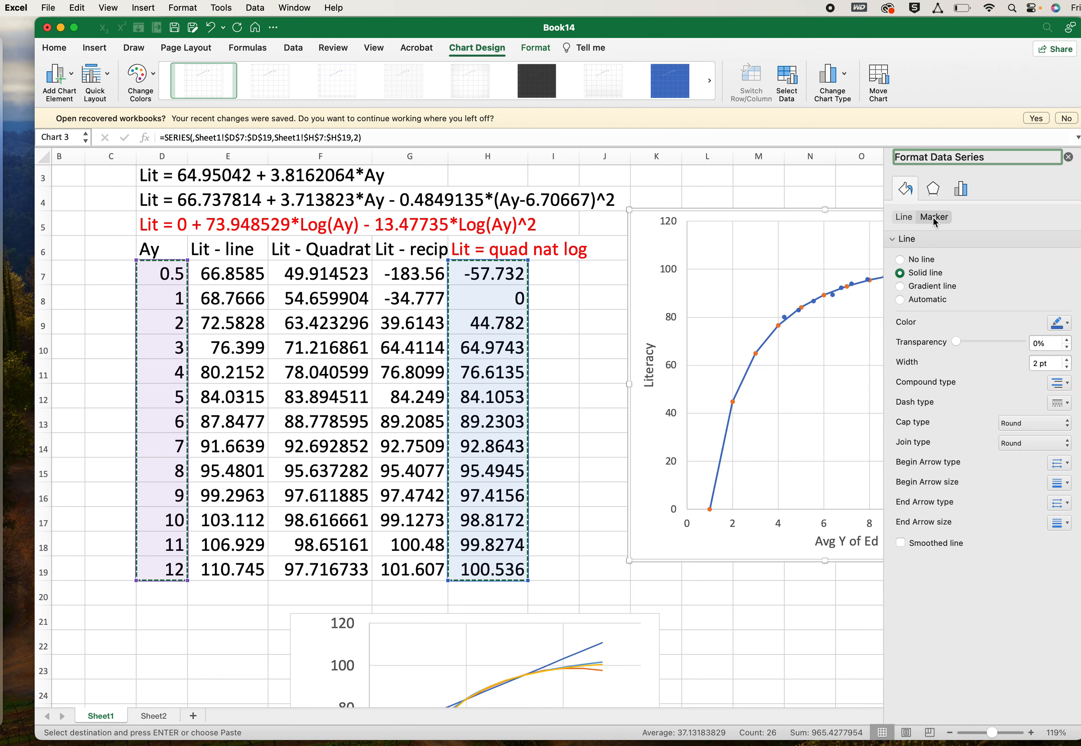
click(933, 218)
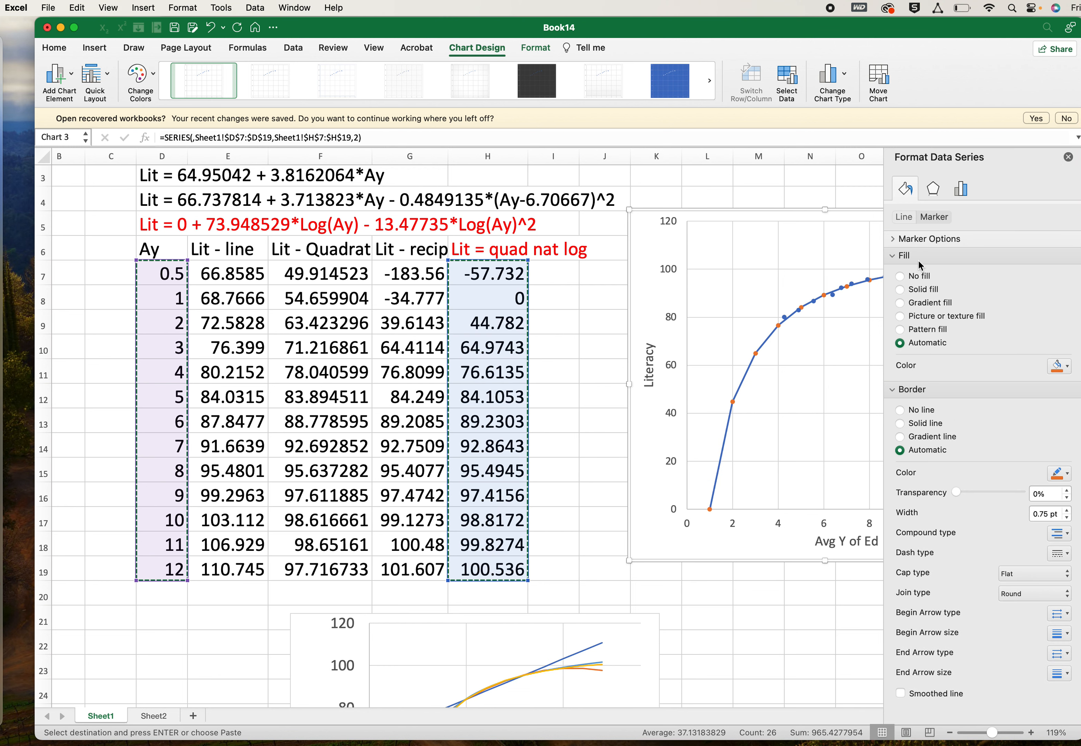
click(905, 239)
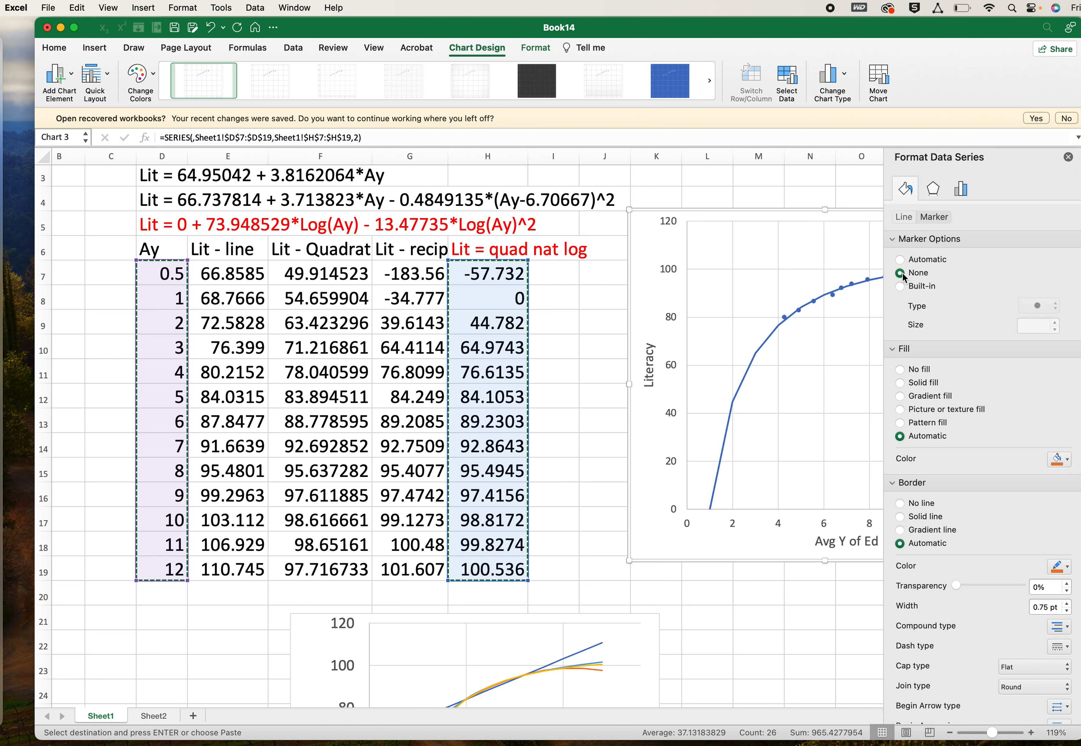
click(1068, 157)
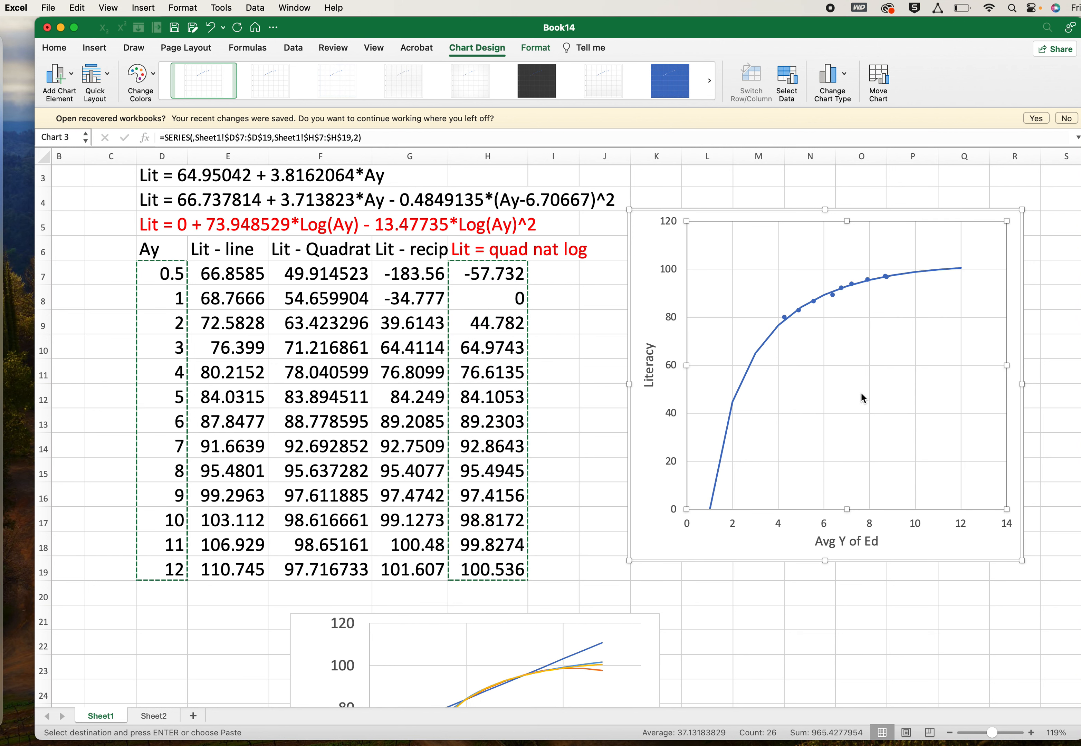
click(826, 396)
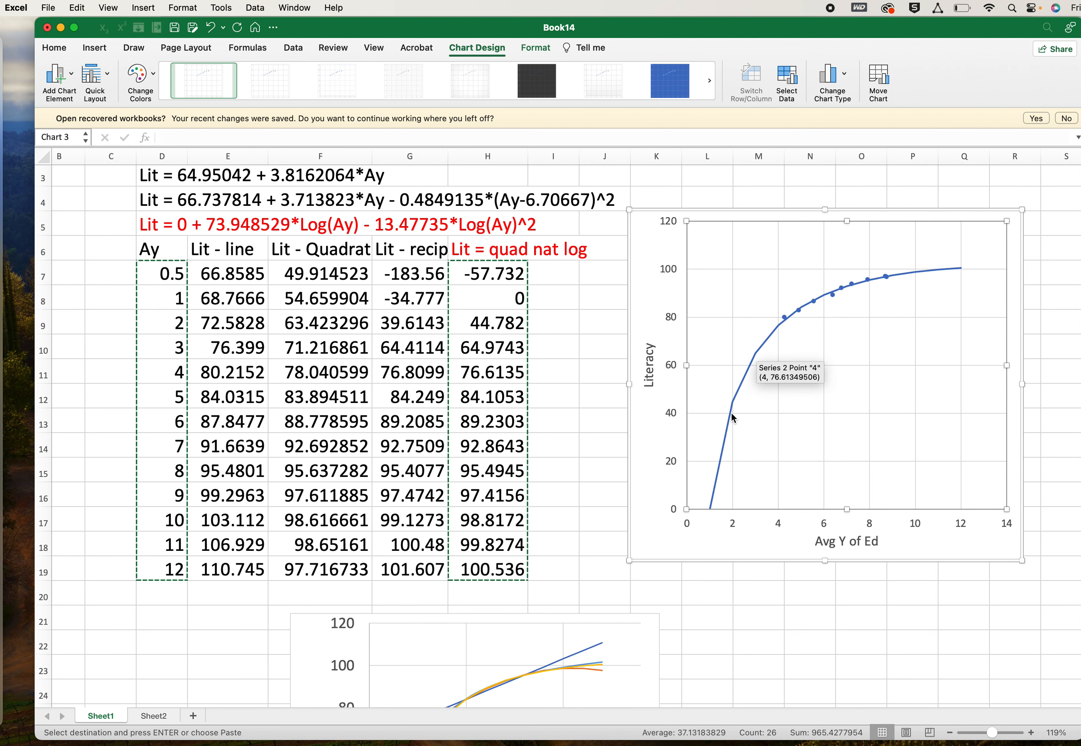
Step: Turn on the smoothed line for the quad nat log series in the scatter chart
click(746, 385)
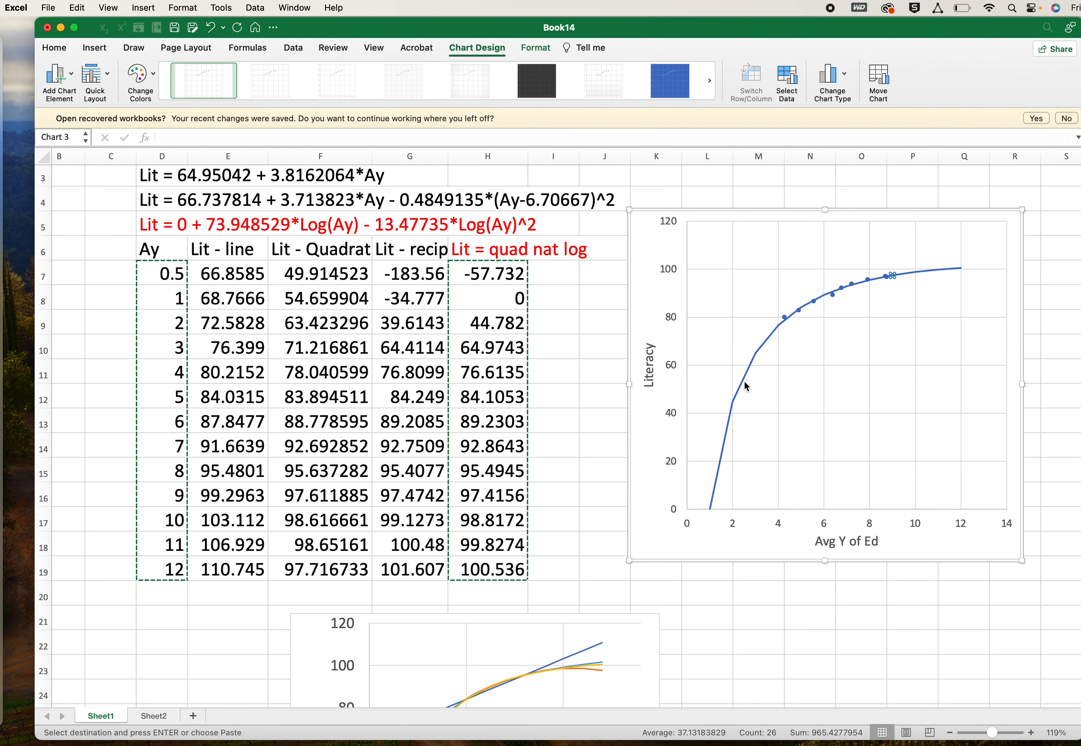
double_click(744, 382)
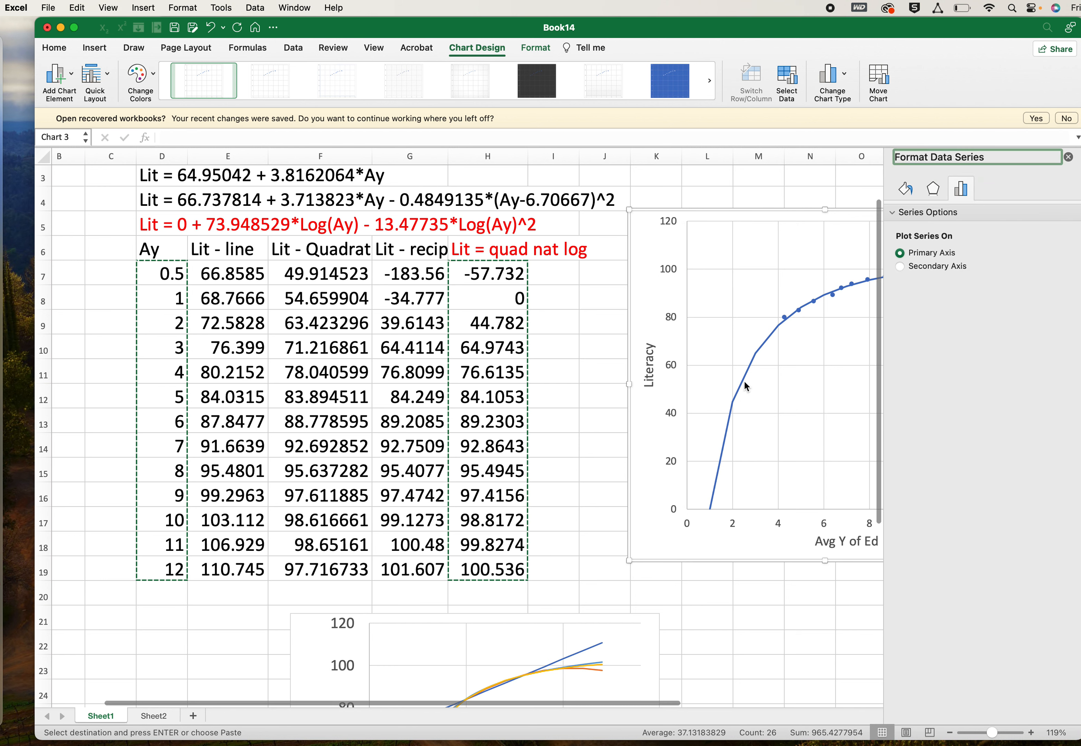
click(903, 189)
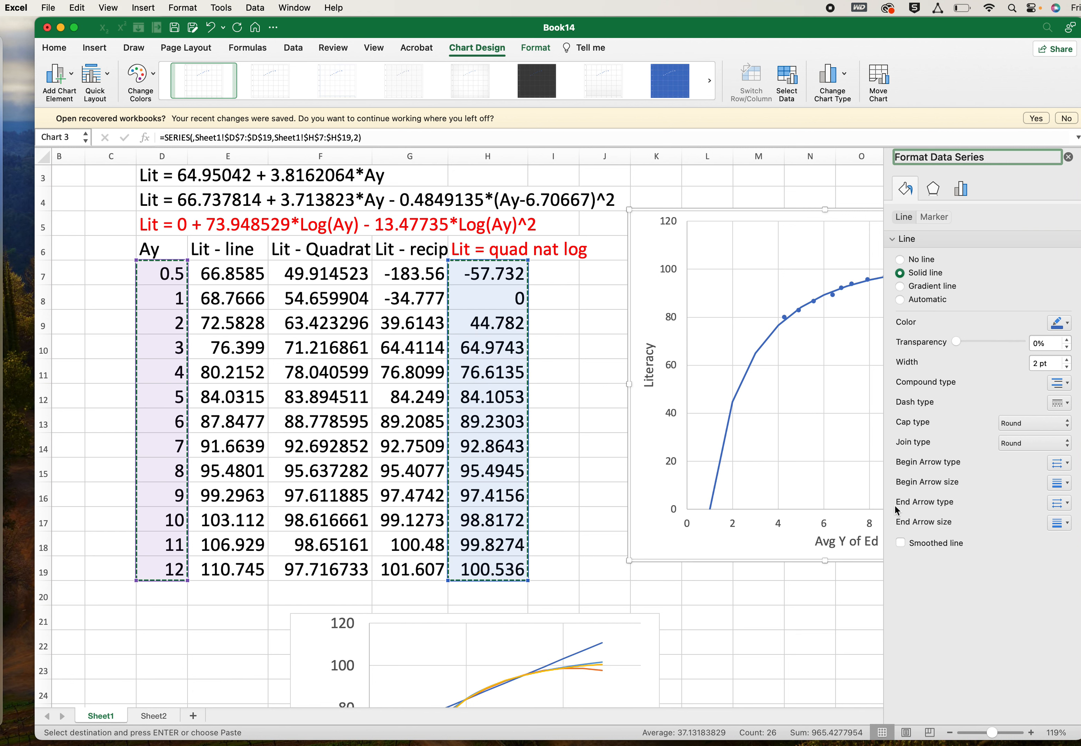
click(900, 544)
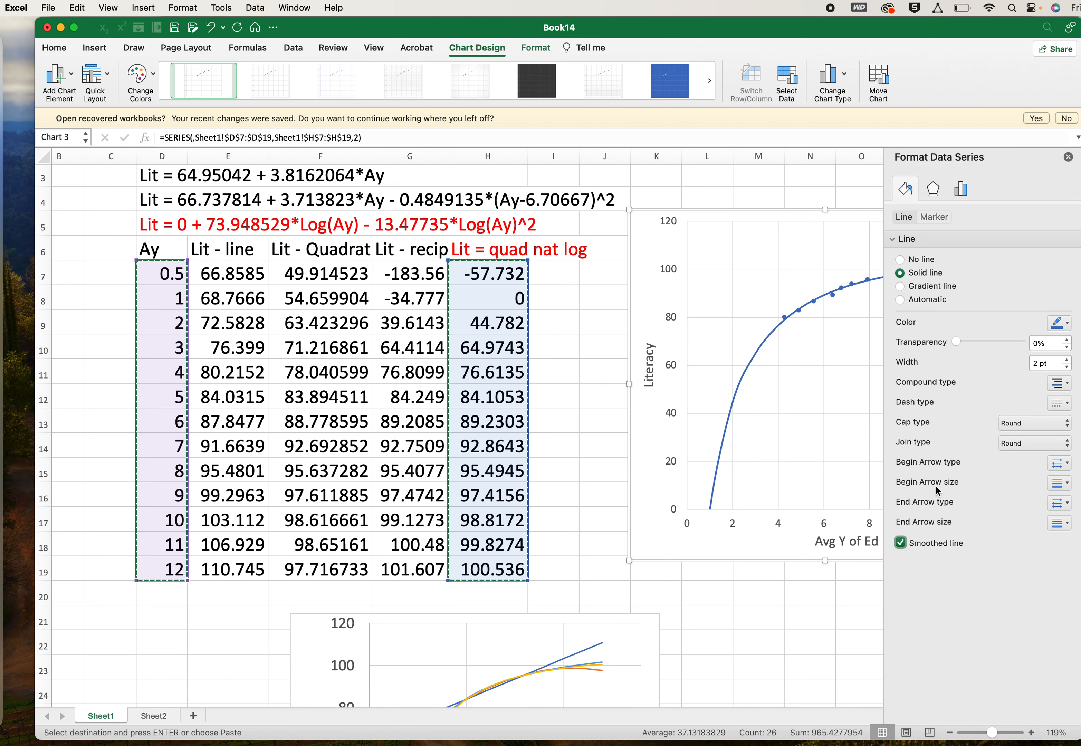
click(1068, 157)
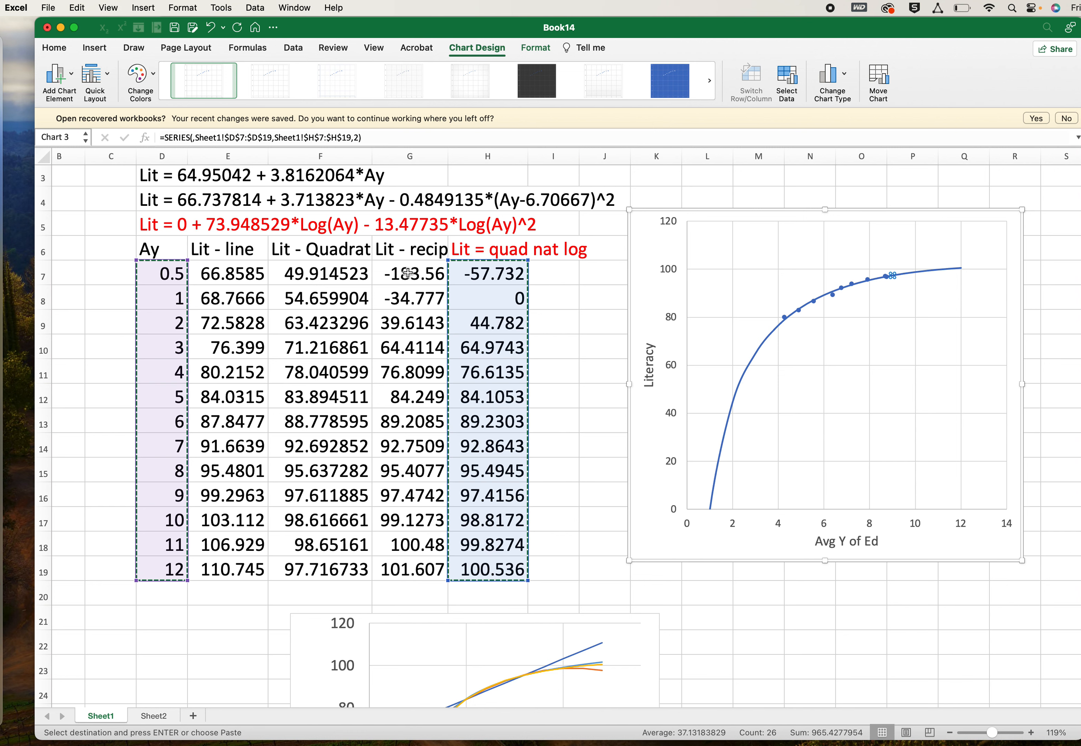
Step: Add the Lit - recip values in G7:G19 against Ay in D7:D19 to the scatter chart as a new series with X values in the first column
drag(408, 273, 408, 571)
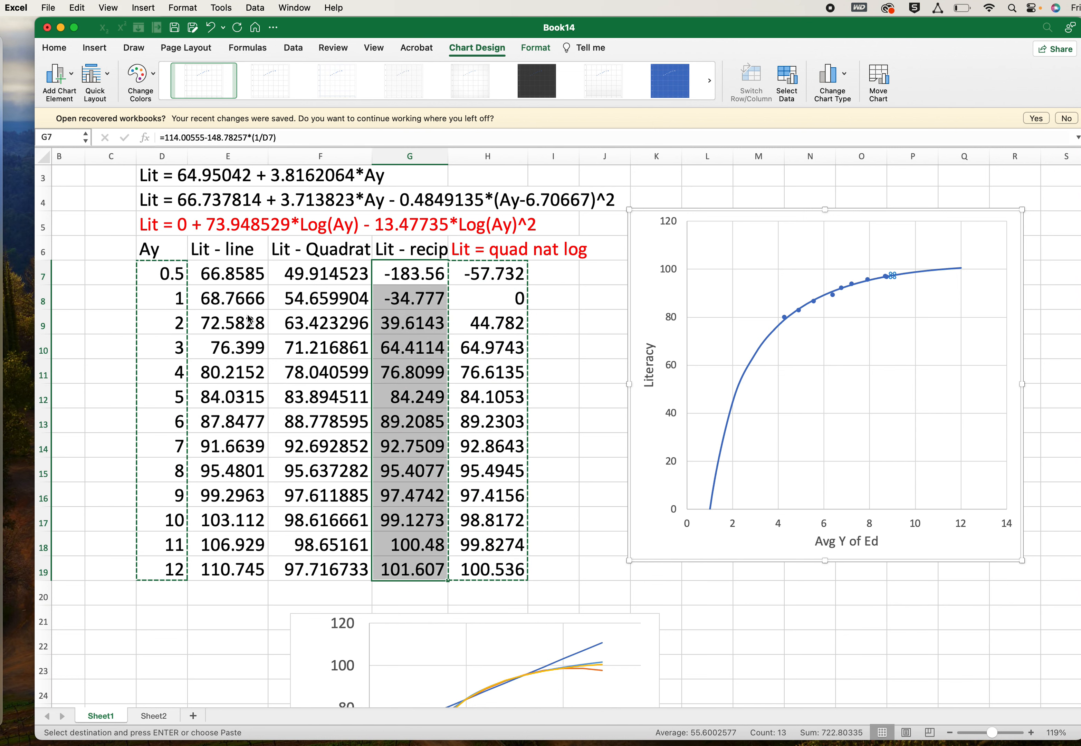
drag(169, 273, 161, 570)
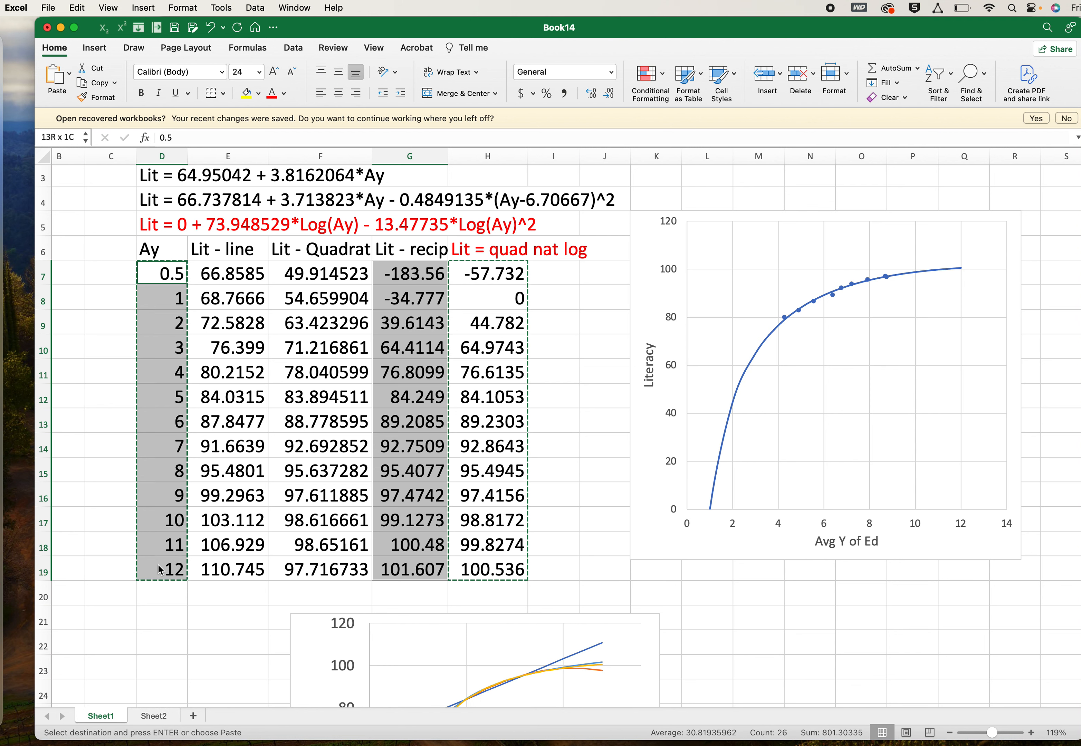
key(super+c)
click(811, 409)
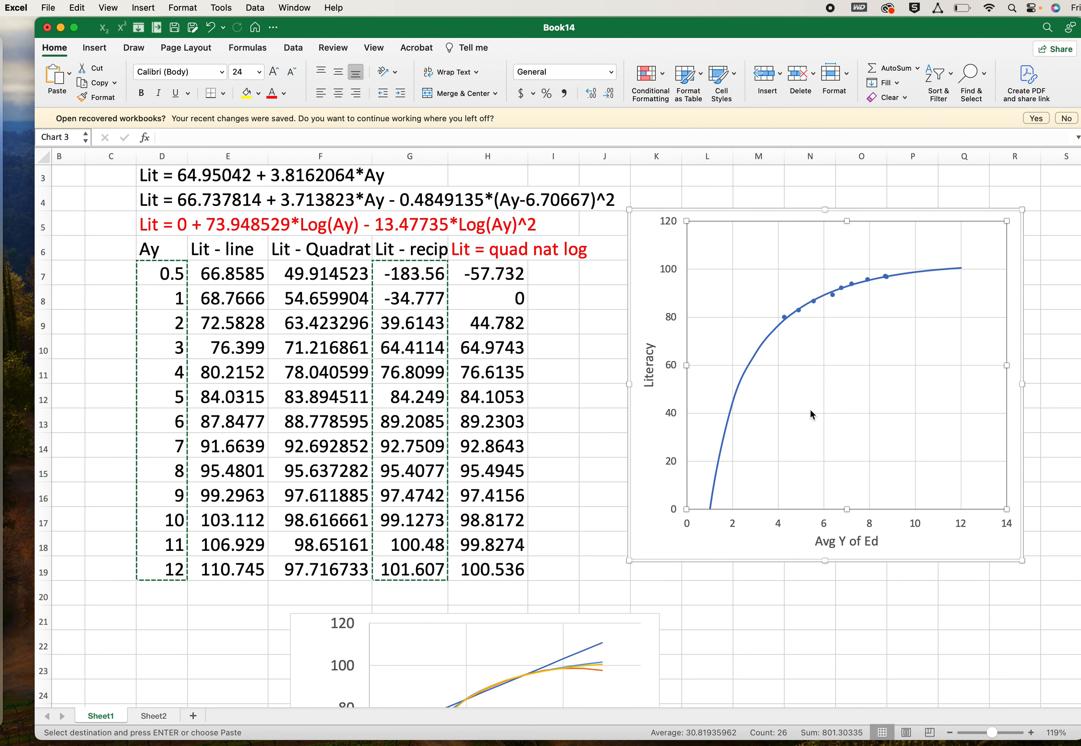
click(76, 7)
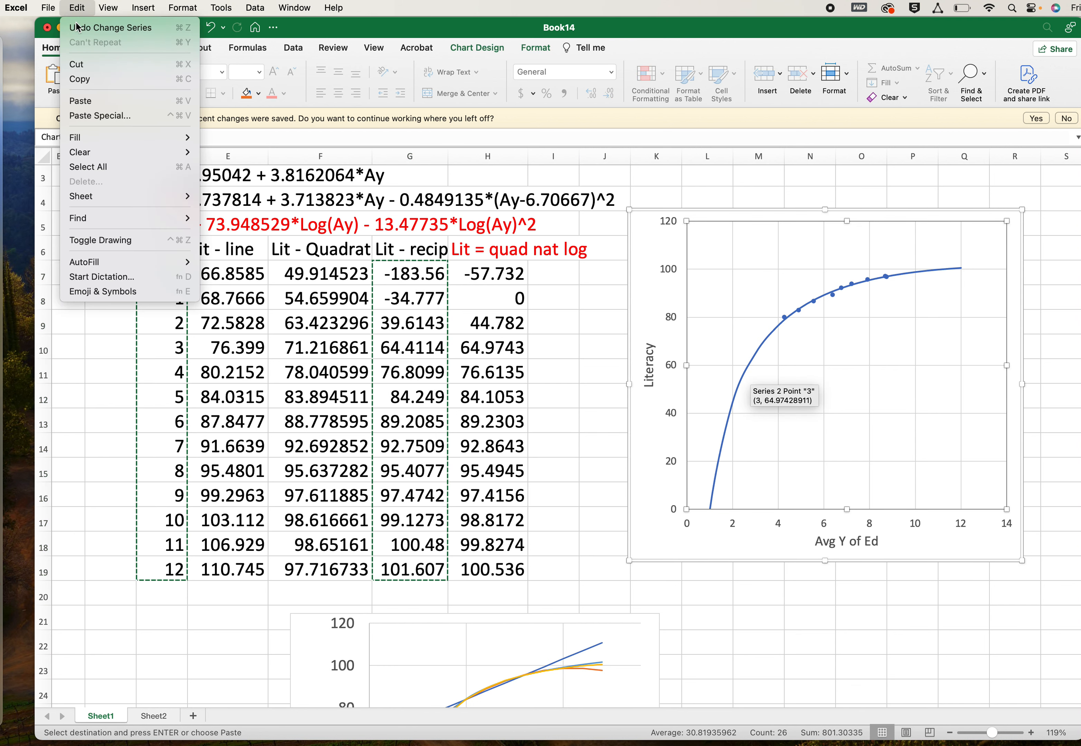
click(94, 118)
click(500, 273)
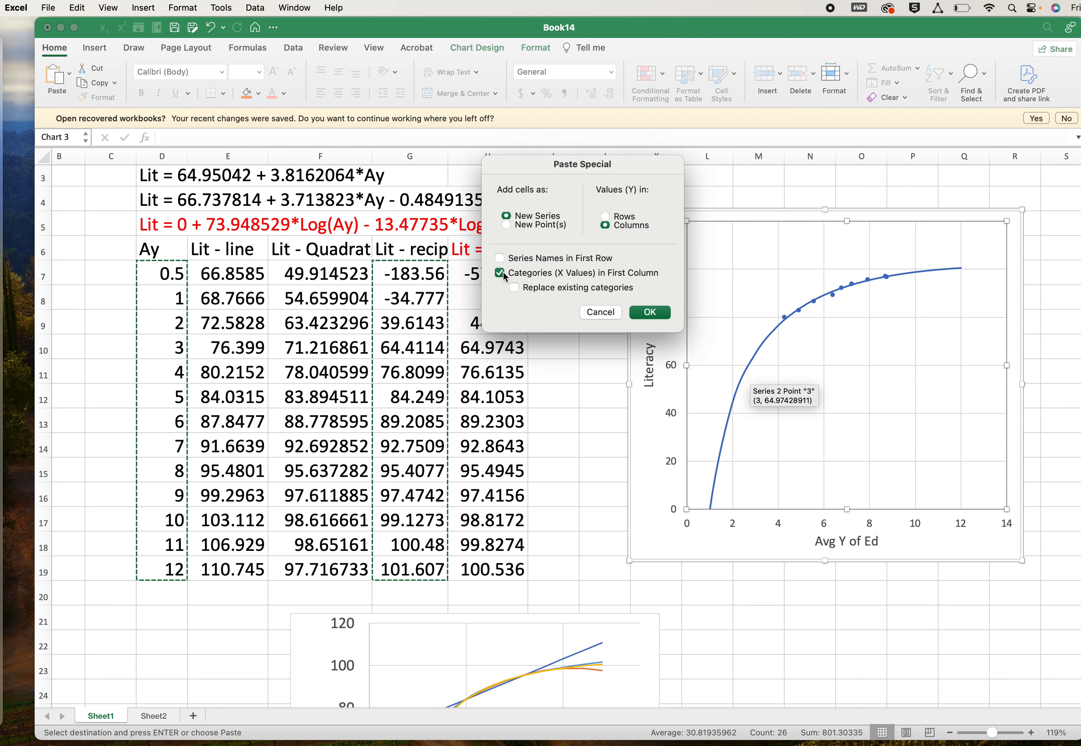
click(637, 313)
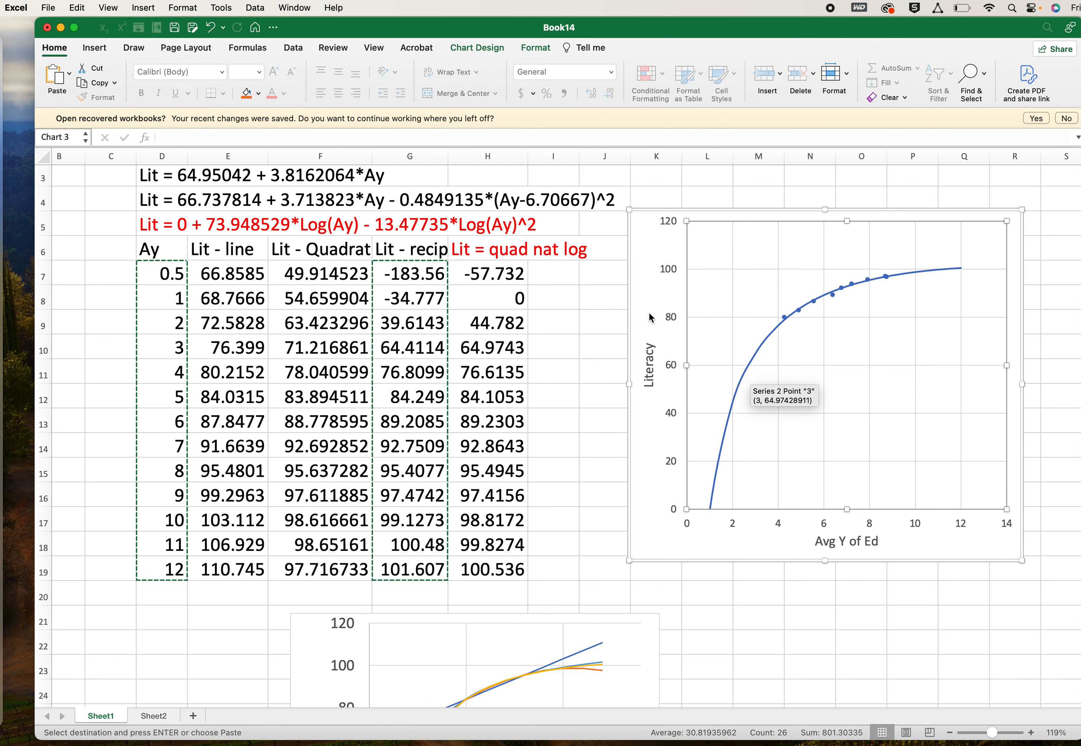
Step: Give the Lit - recip series in the scatter chart a solid, smoothed line
double_click(734, 414)
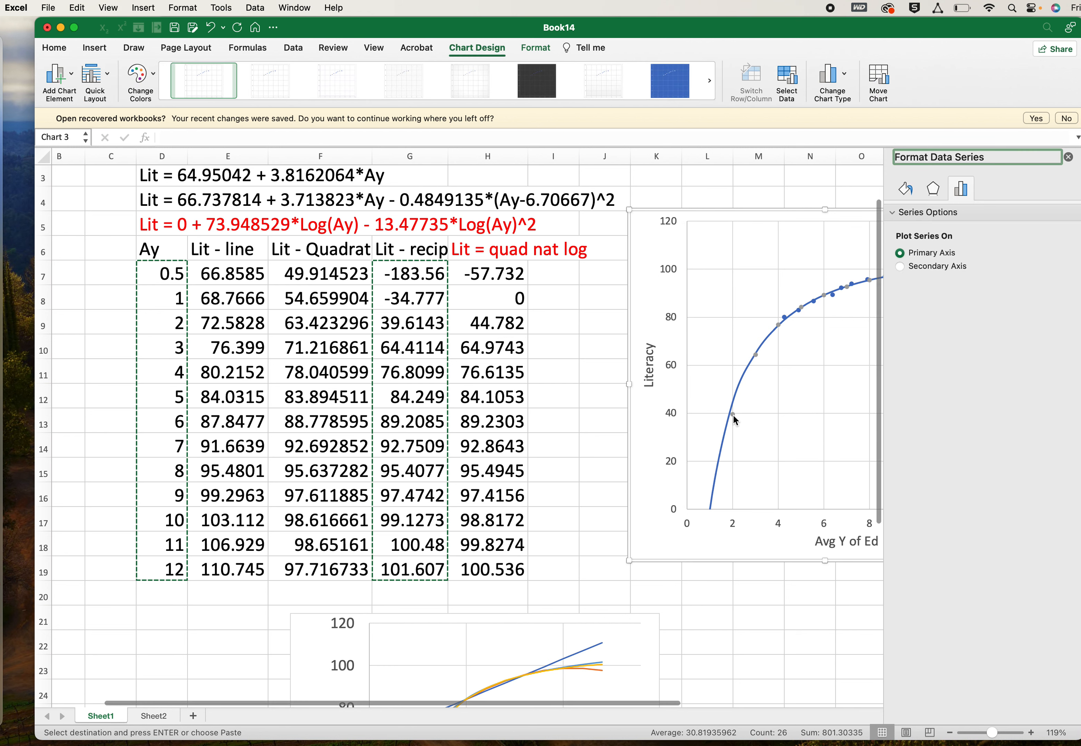
click(908, 189)
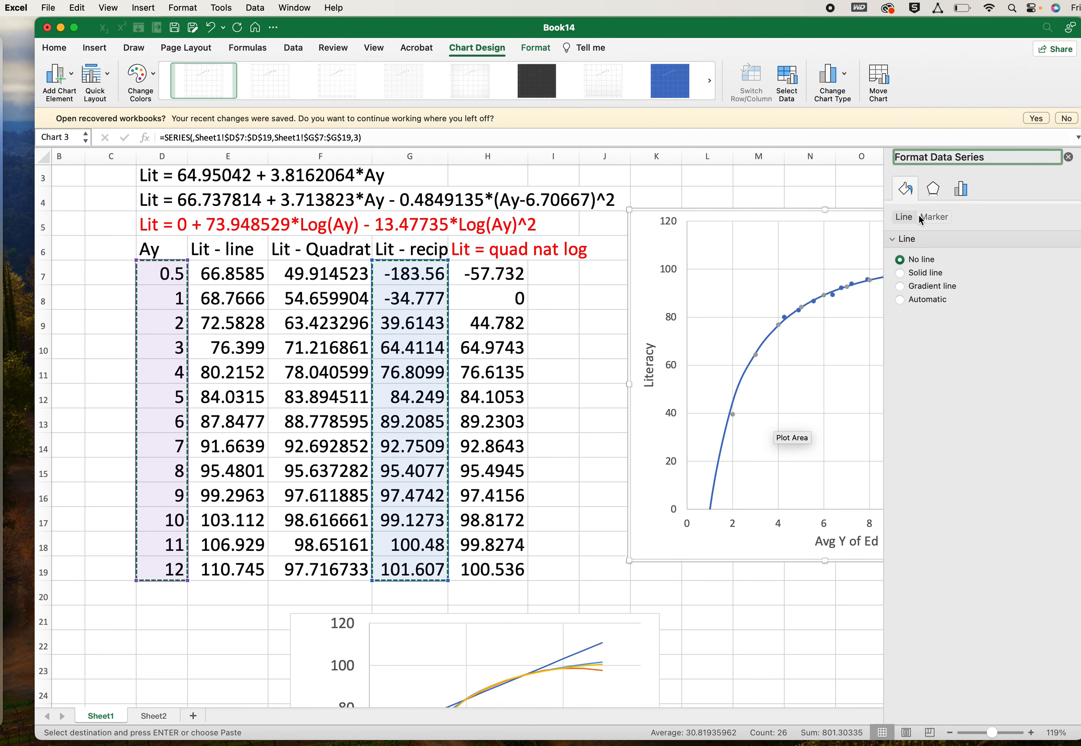
click(901, 274)
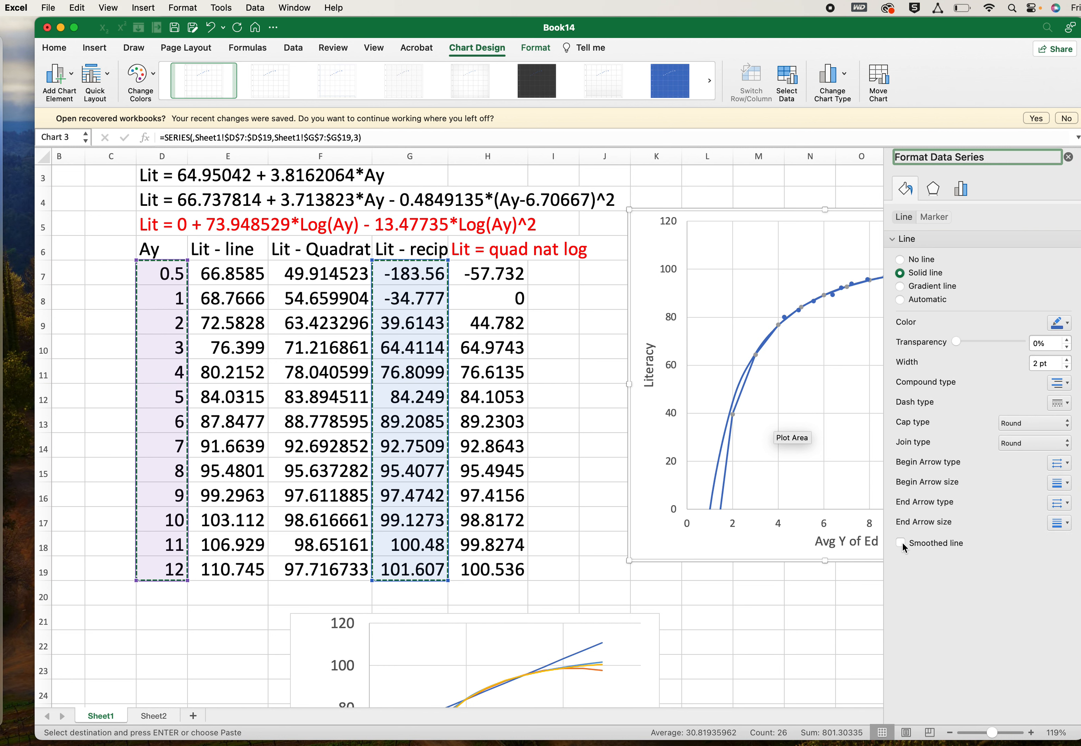
click(901, 543)
Step: Set the marker option of the Lit - recip series in the scatter chart to None
click(935, 218)
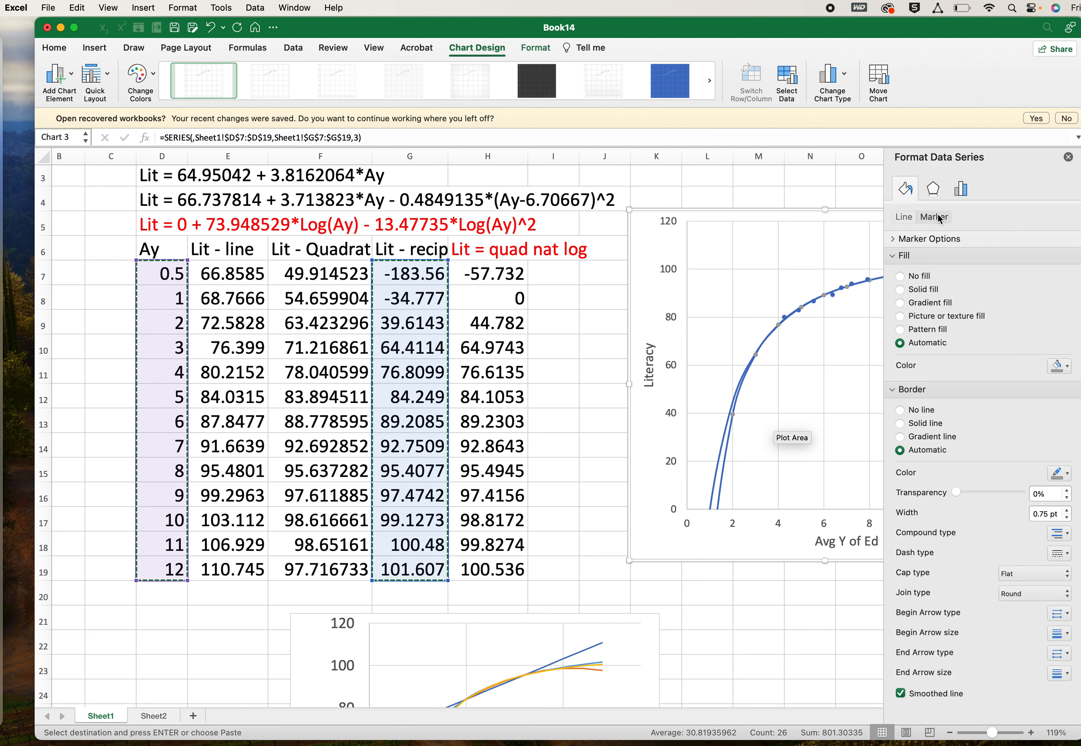
click(908, 239)
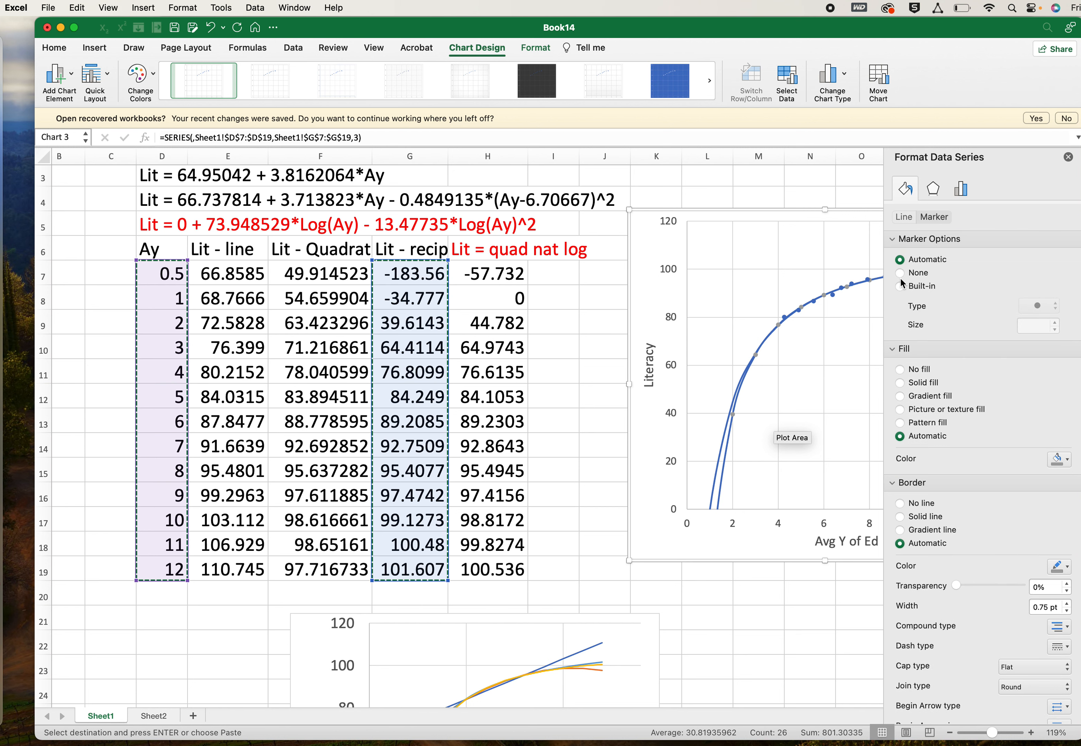
click(900, 273)
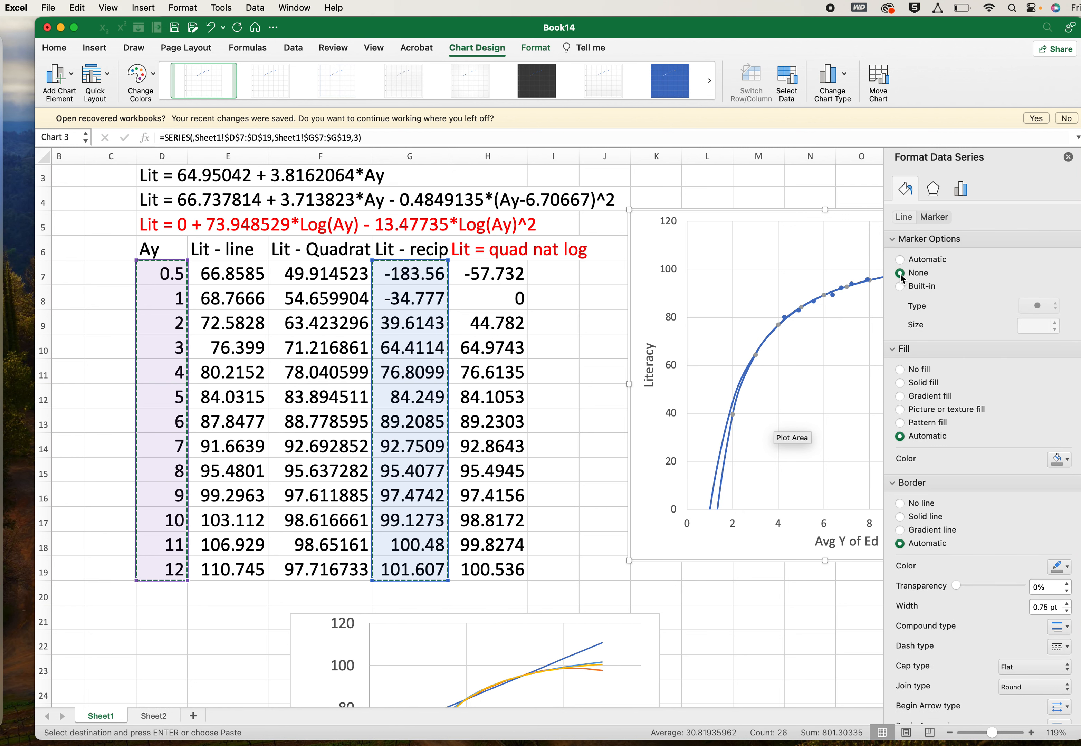
click(1067, 157)
click(881, 393)
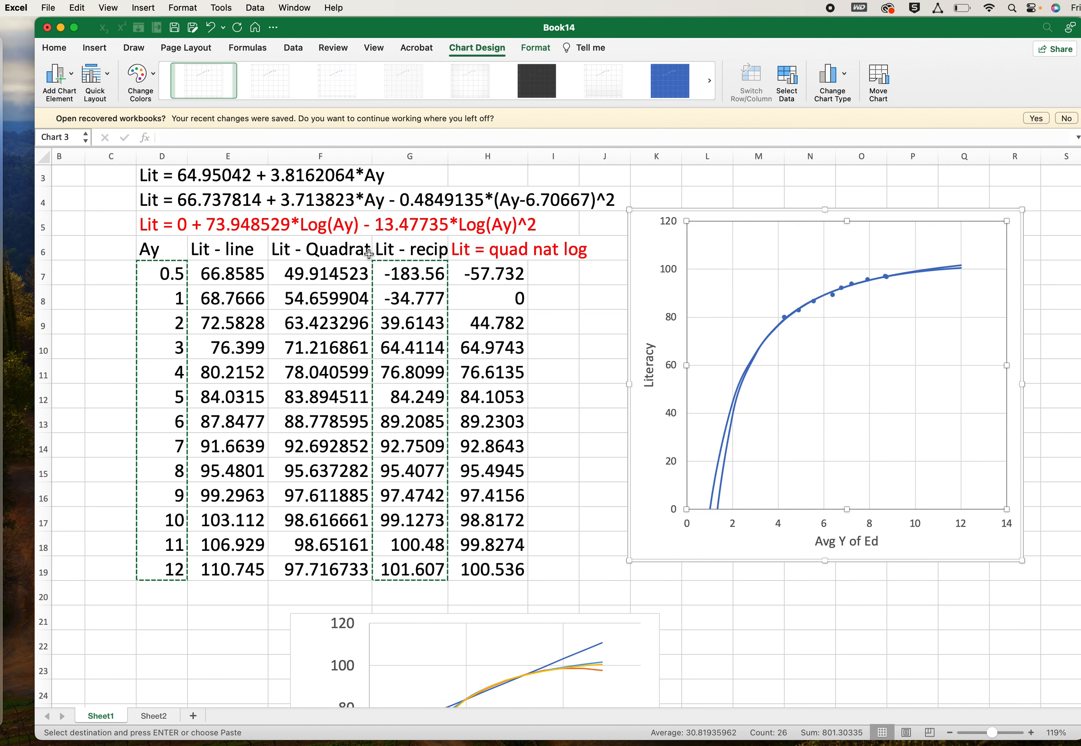
Step: Add the Lit - Quadrat values in F7:F19 against Ay in D7:D19 to the scatter chart as a new series with X values in the first column
drag(173, 272, 161, 566)
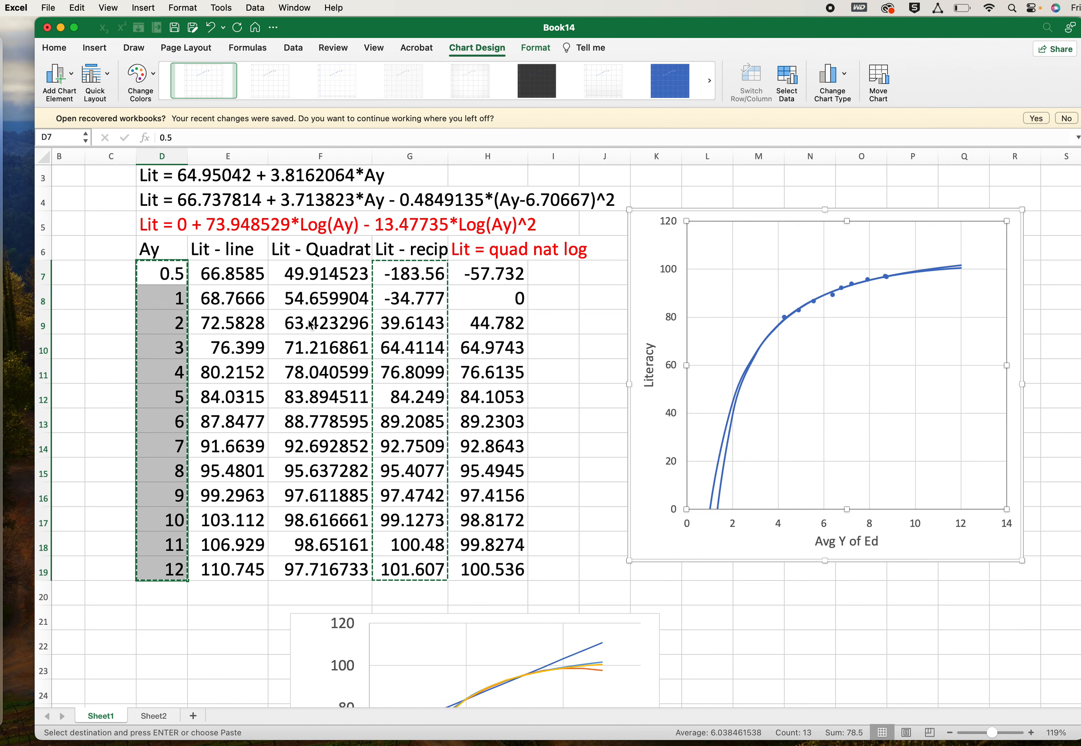
drag(301, 273, 308, 571)
key(super+c)
click(824, 398)
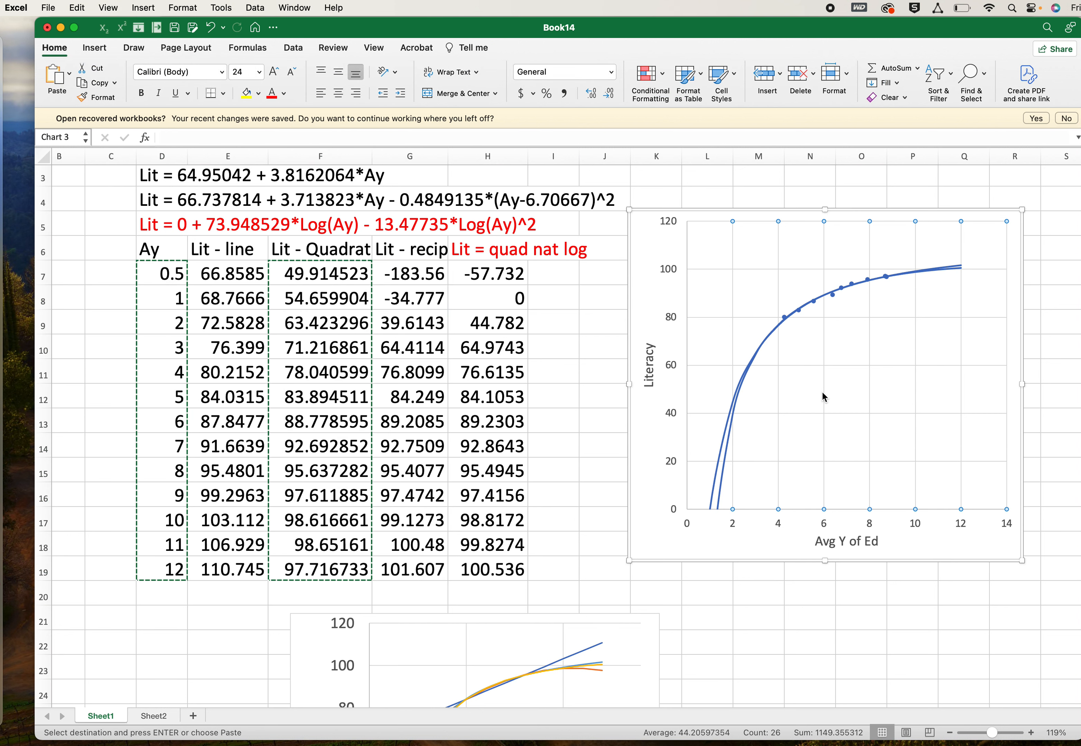
click(86, 7)
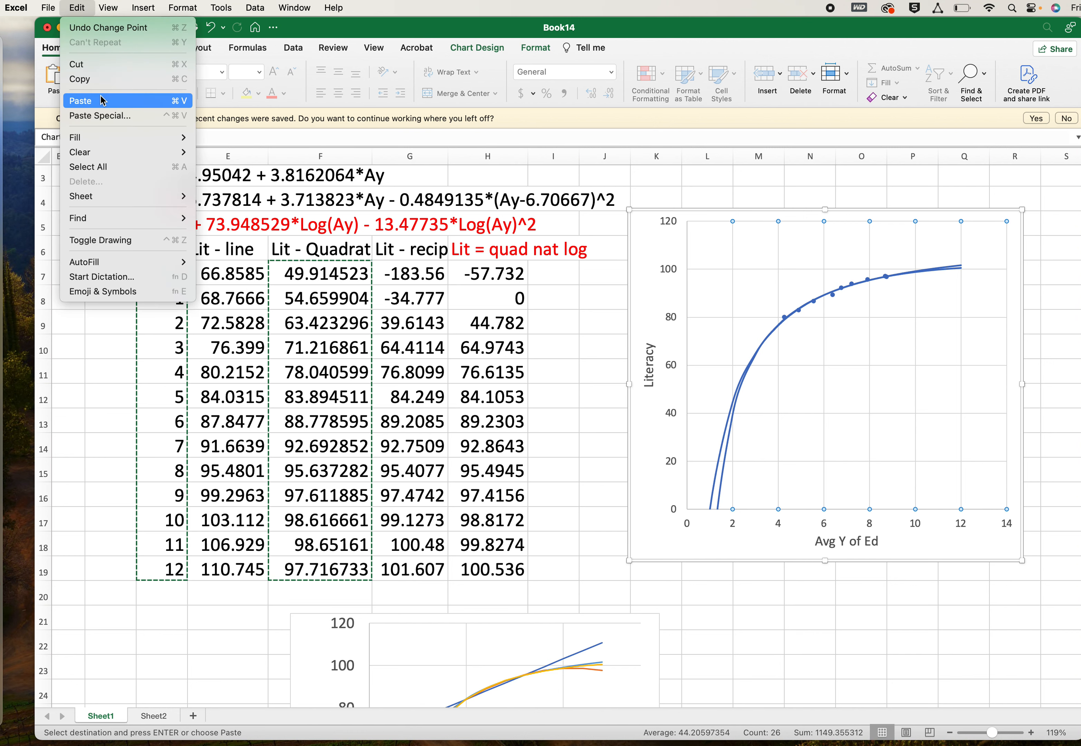
click(169, 113)
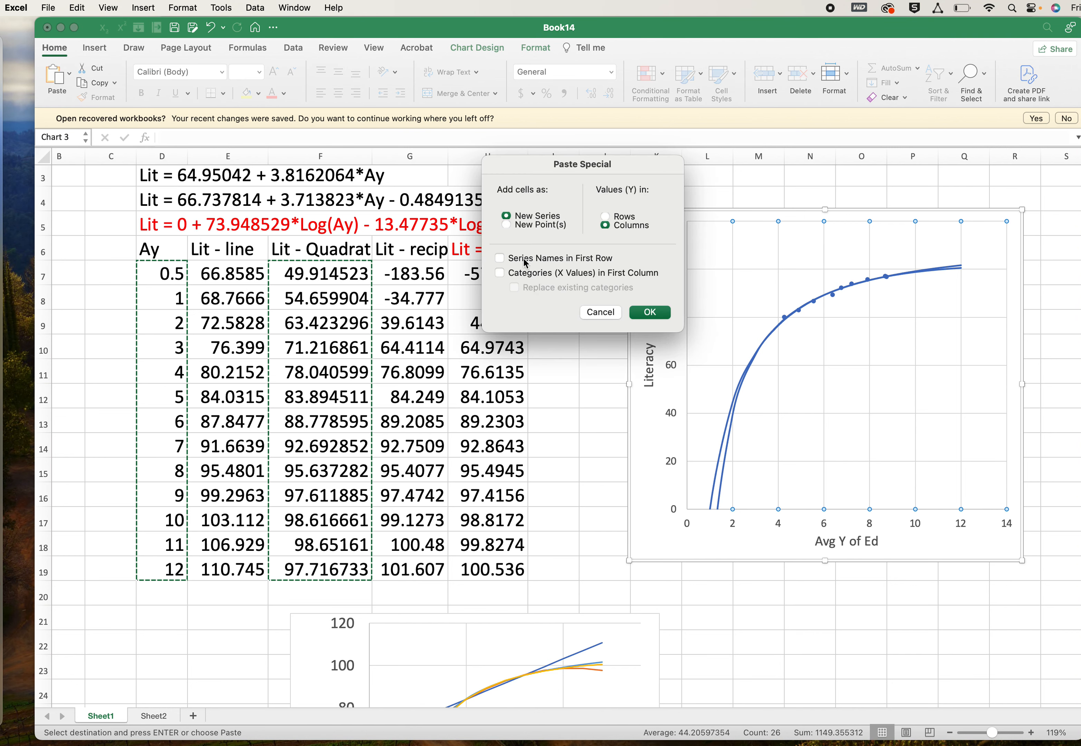
click(500, 273)
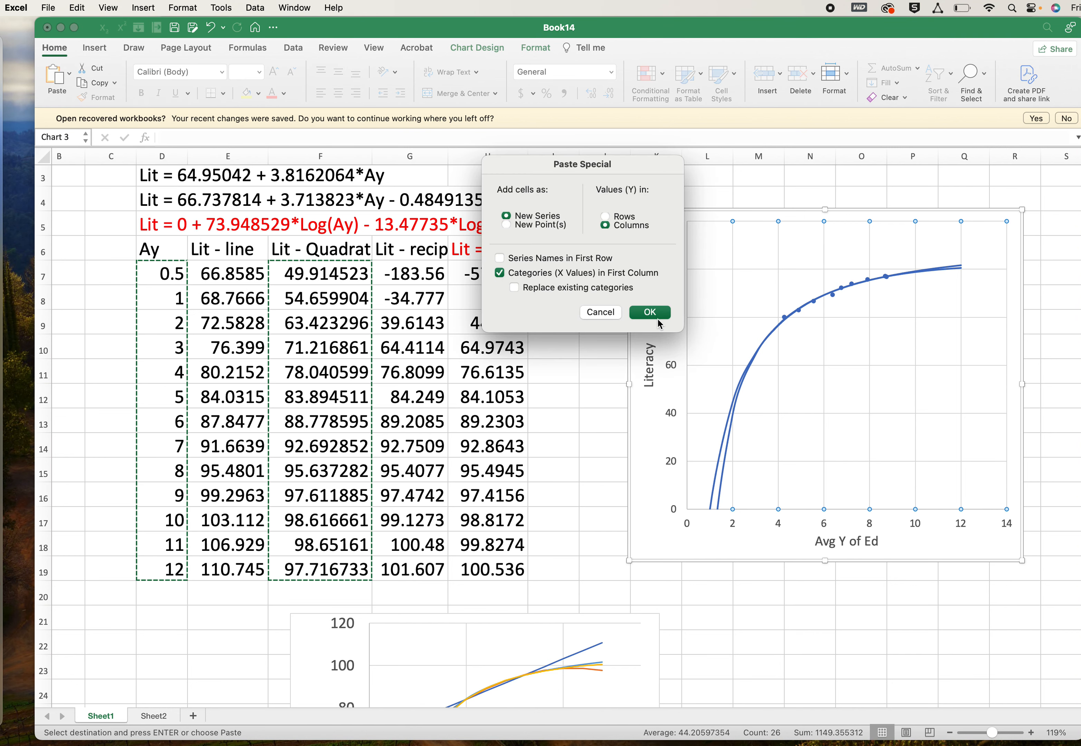
key(Return)
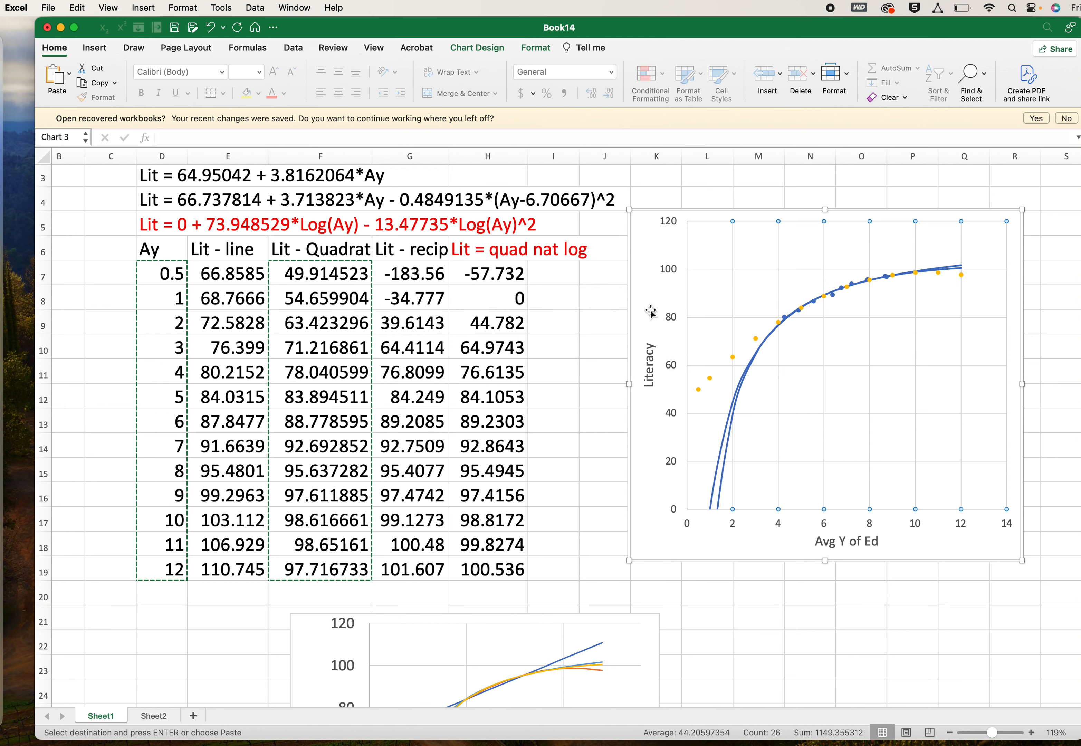
Step: Give the Lit - Quadrat series in the scatter chart a solid line and set its marker option to None
click(736, 361)
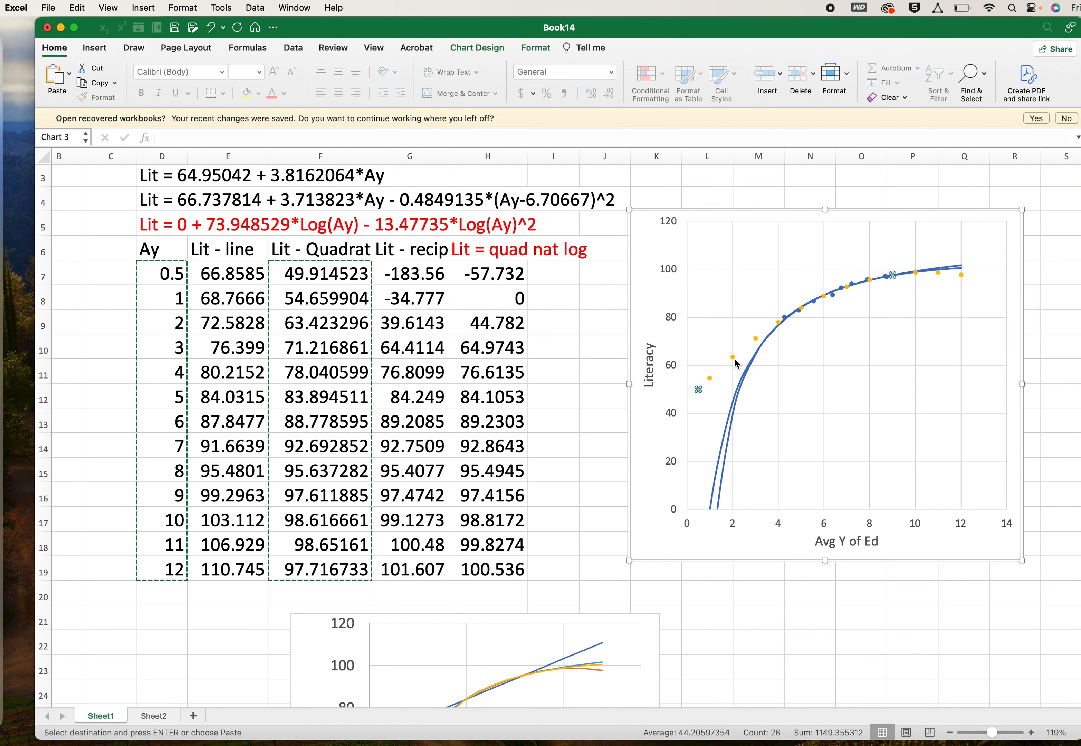
double_click(737, 361)
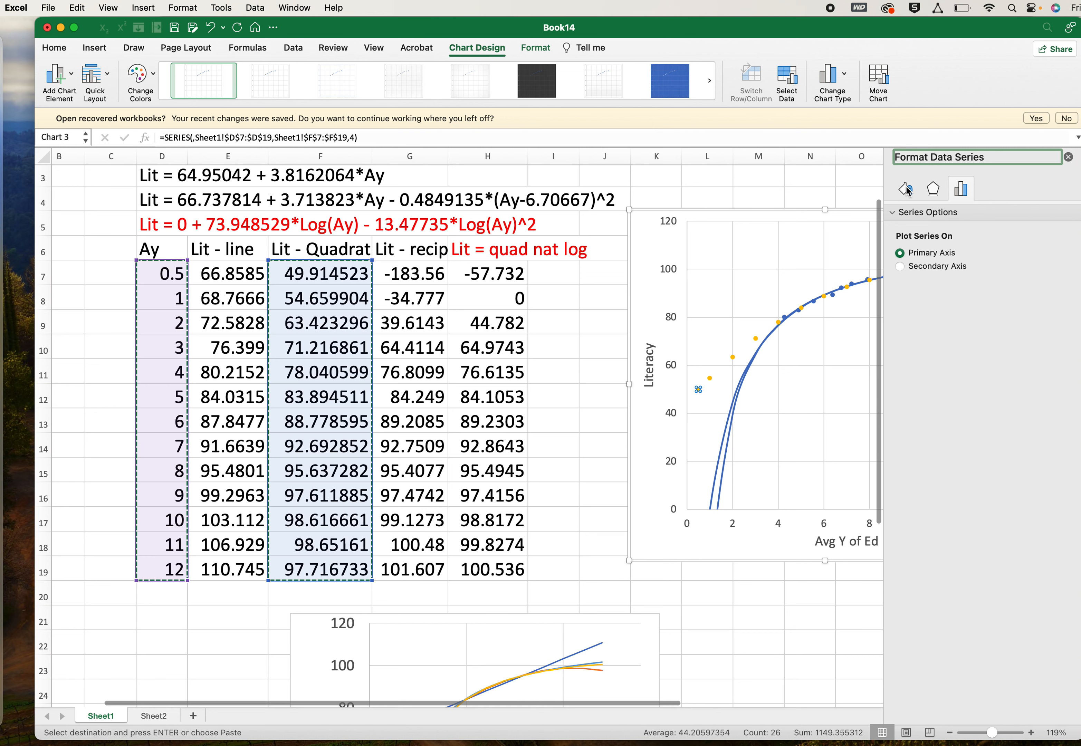
click(905, 188)
click(900, 273)
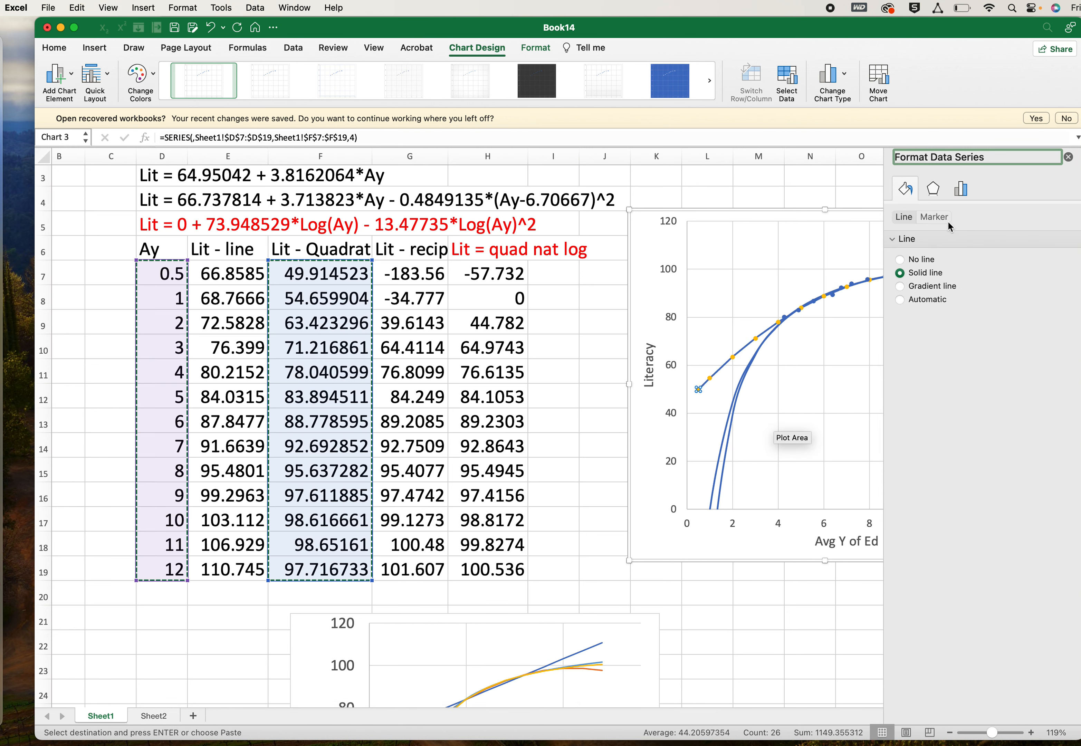
click(935, 218)
click(904, 240)
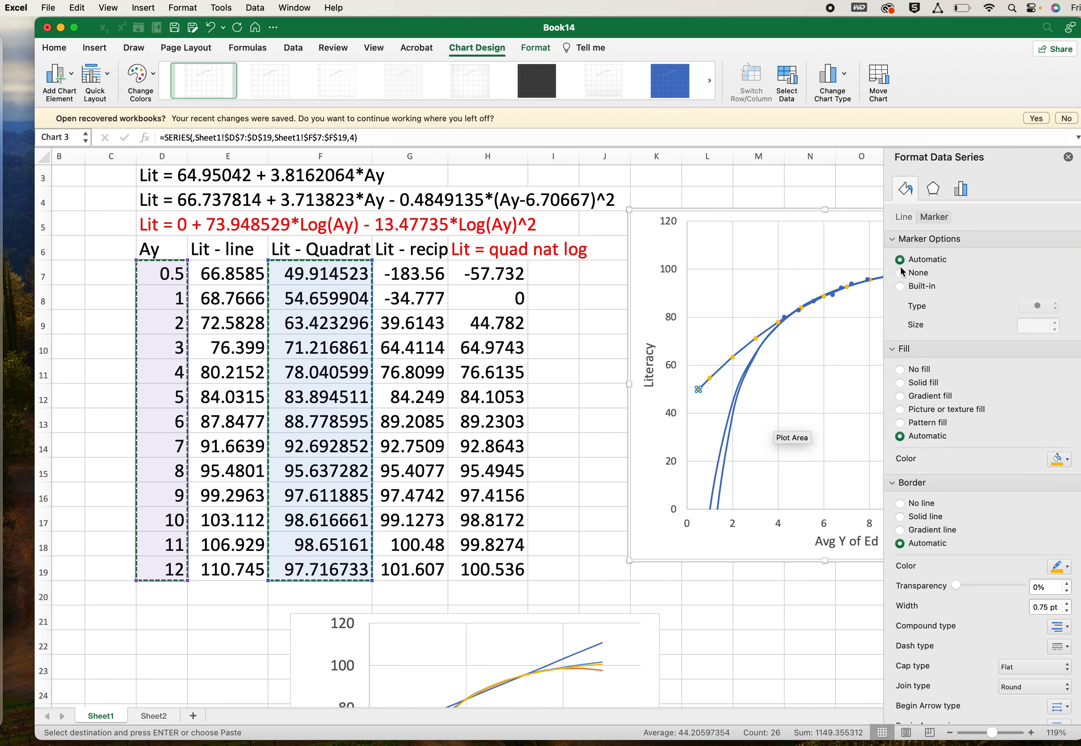
click(901, 274)
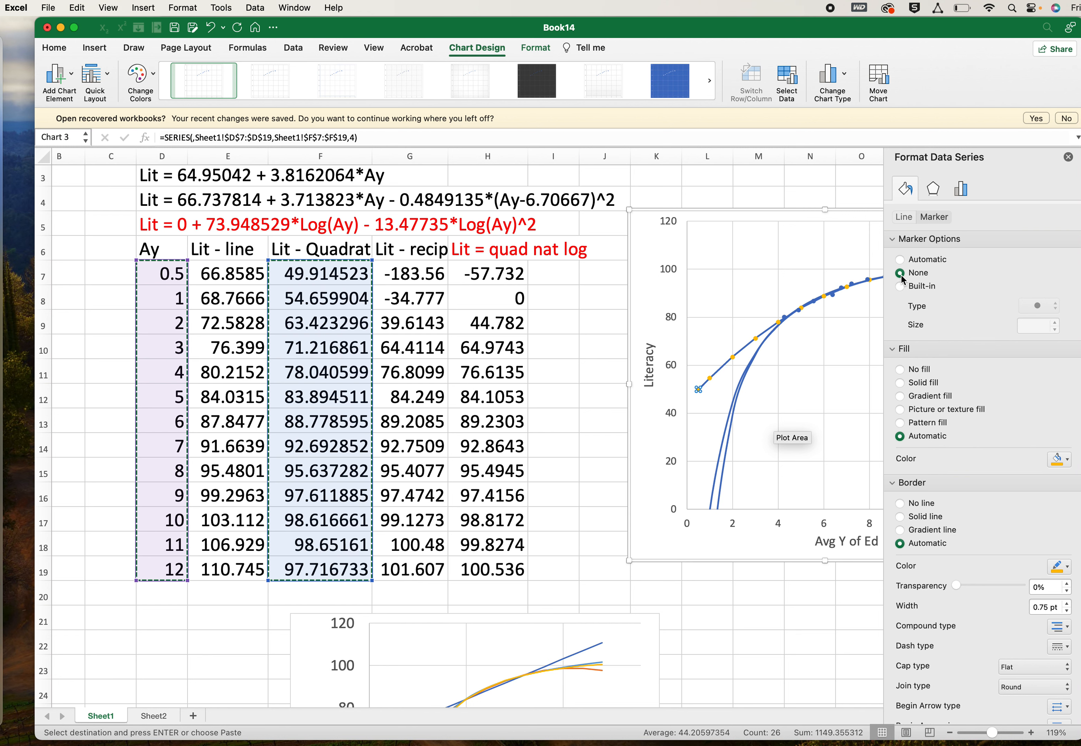
click(1069, 158)
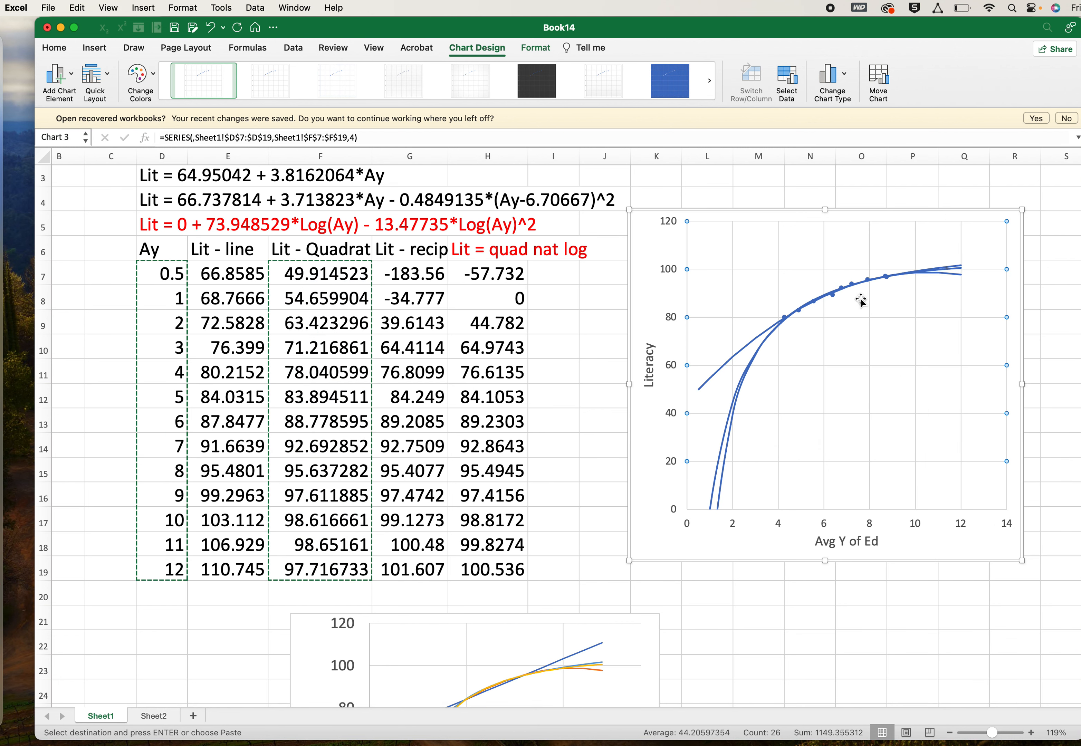
Step: Set the markers of the original literacy data series in the scatter chart to the built-in circle at size 12
click(838, 303)
click(834, 300)
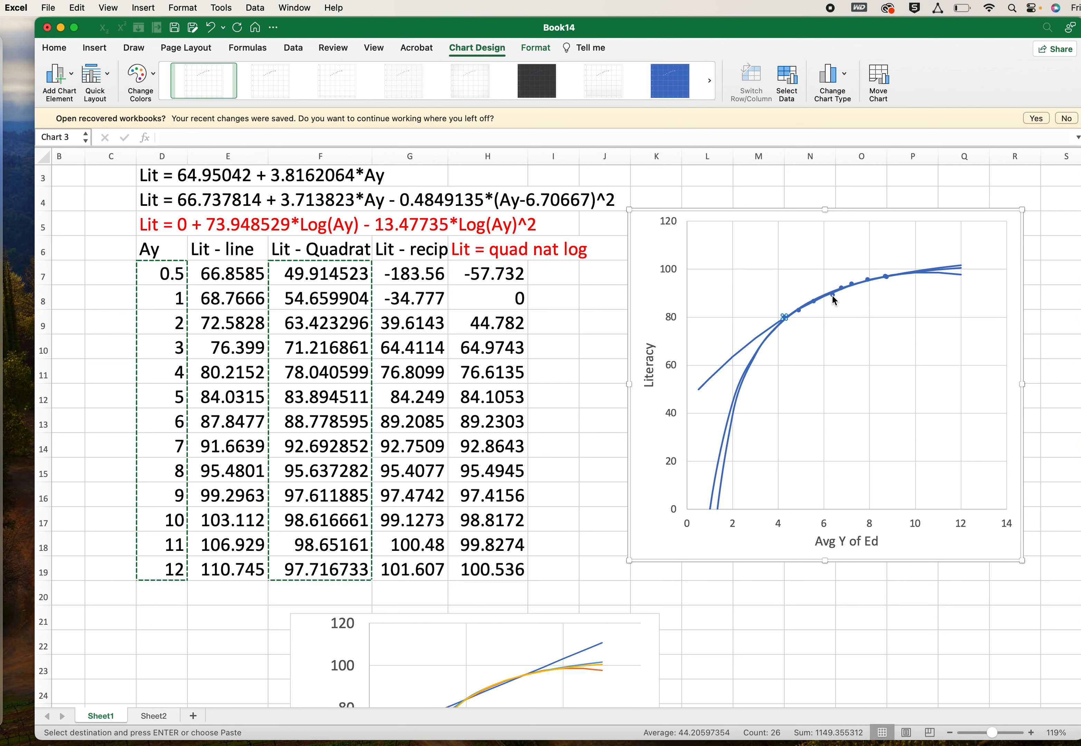
double_click(834, 299)
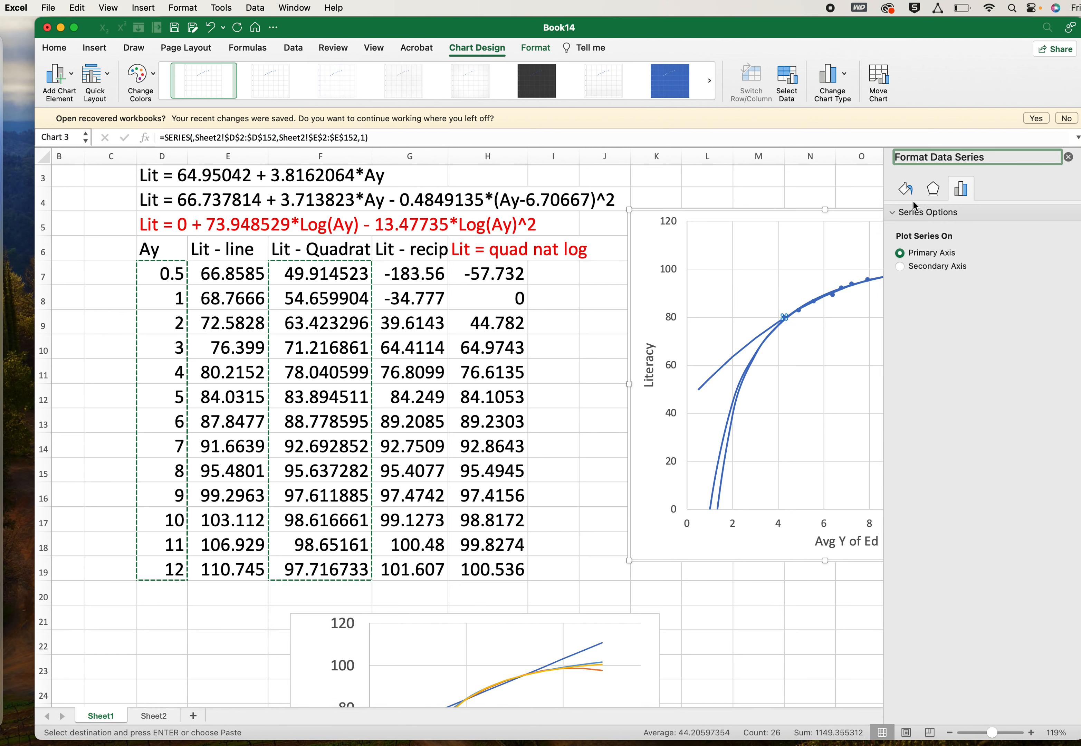
click(906, 191)
click(926, 218)
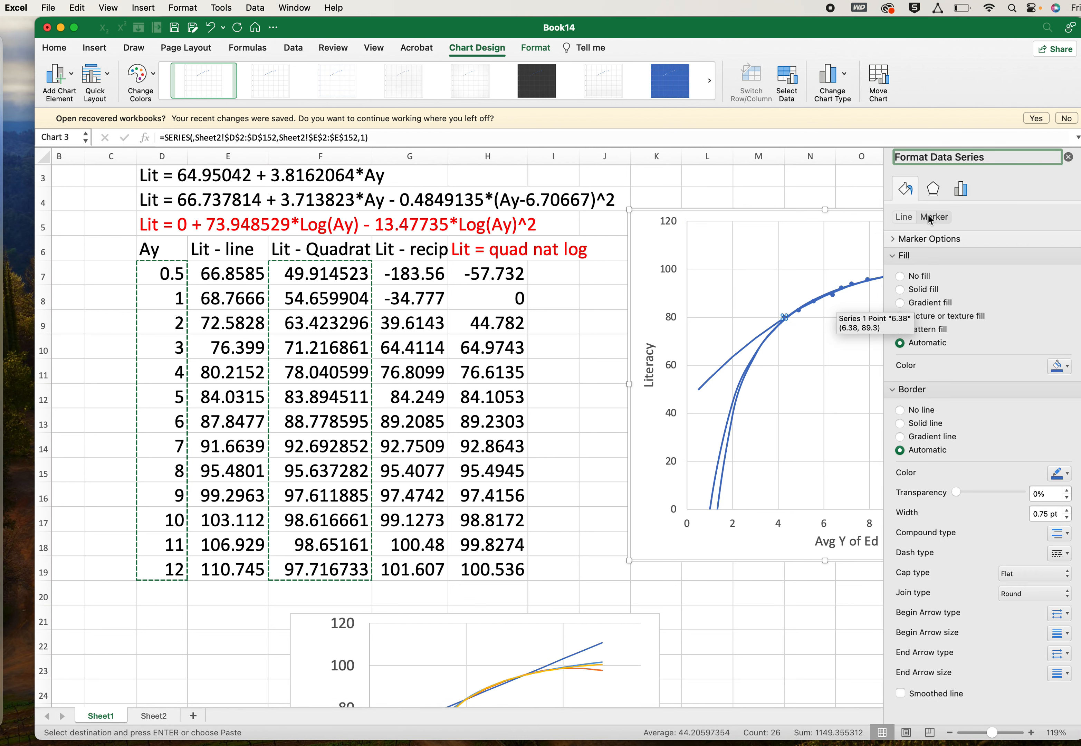
click(909, 242)
click(1055, 323)
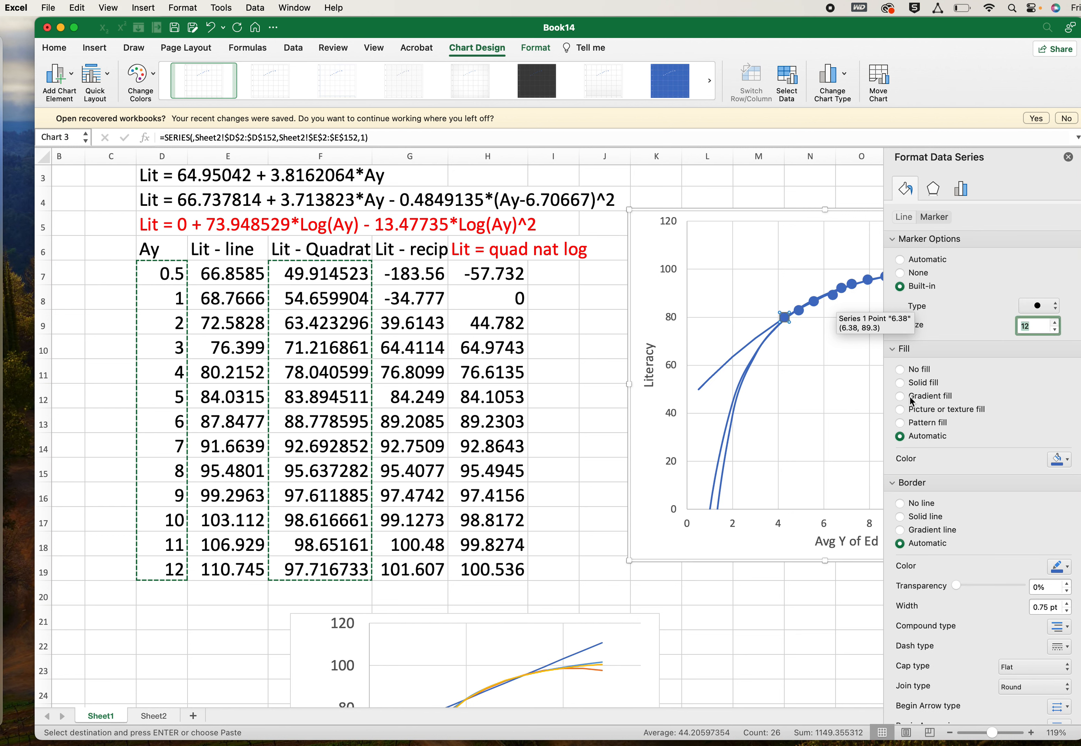
Step: Give the literacy data series markers a white solid fill and a solid border line
click(900, 384)
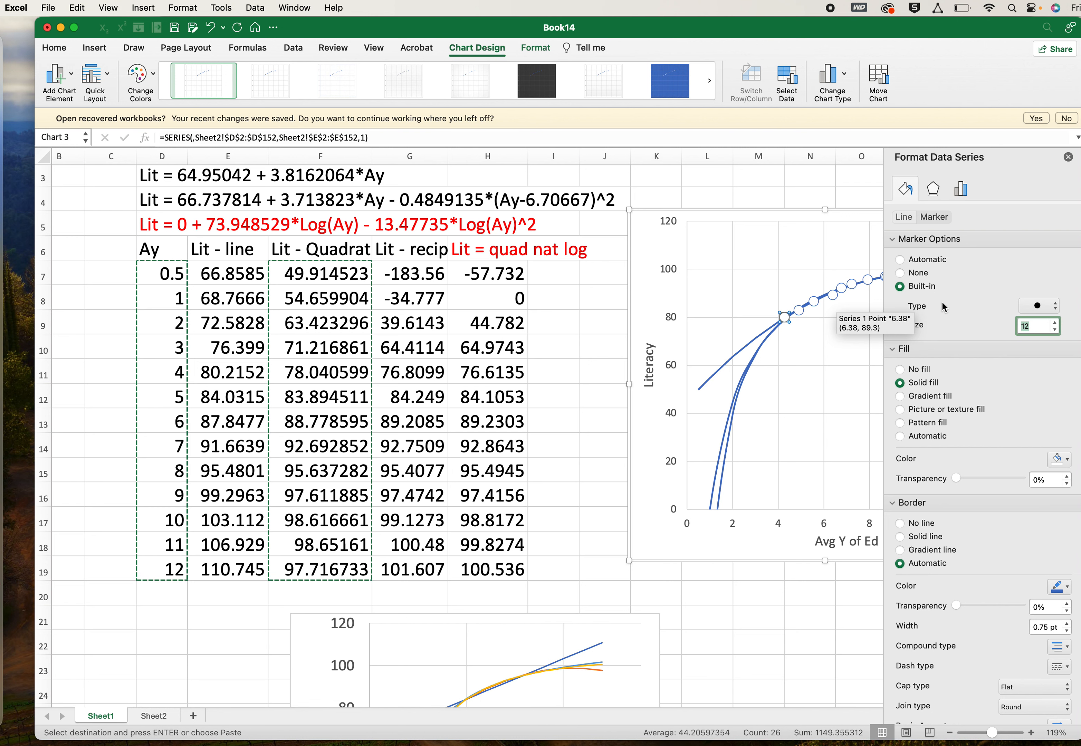
click(901, 537)
click(1070, 158)
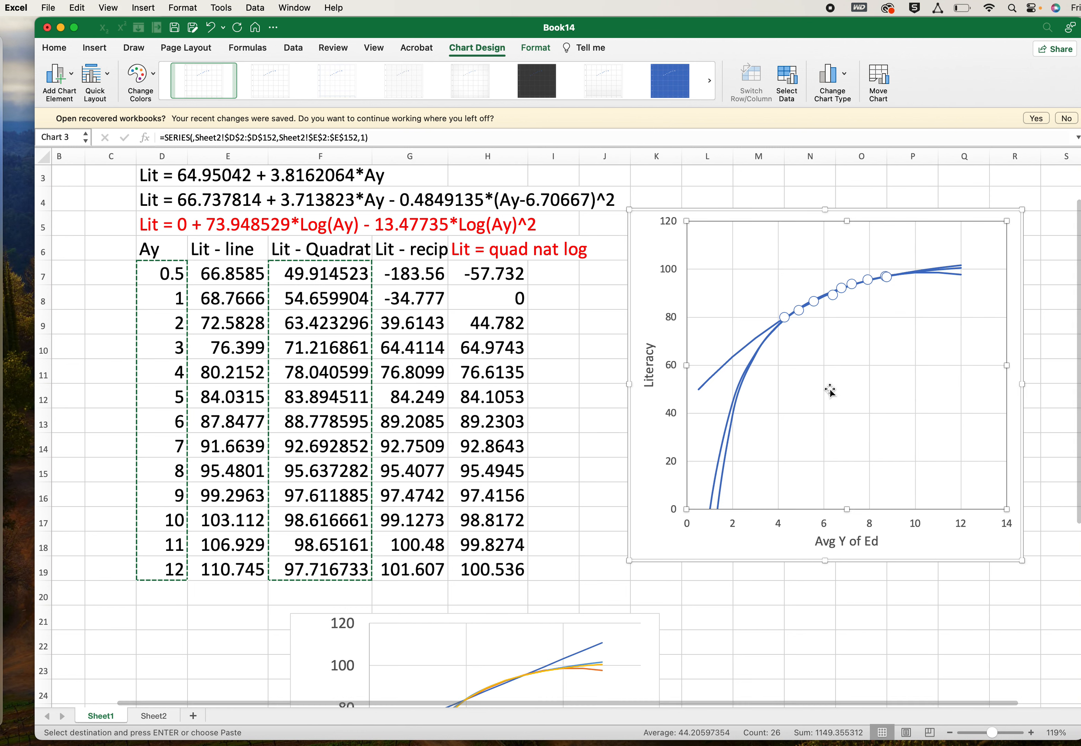
click(868, 358)
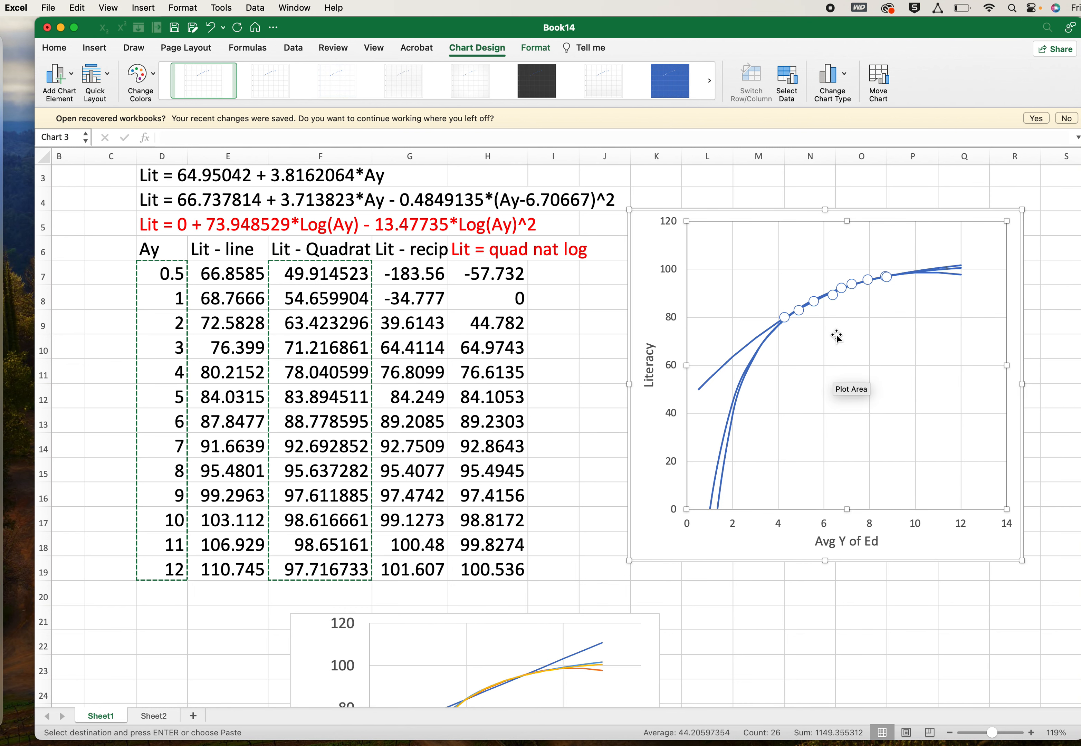